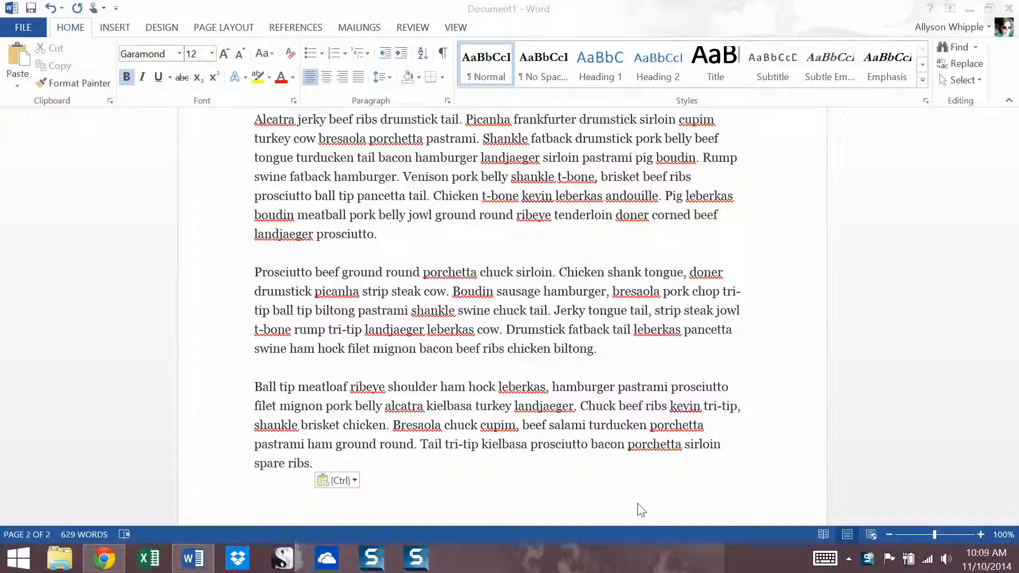
Turn on Track Changes for the document
scroll(640, 509, "up", 10)
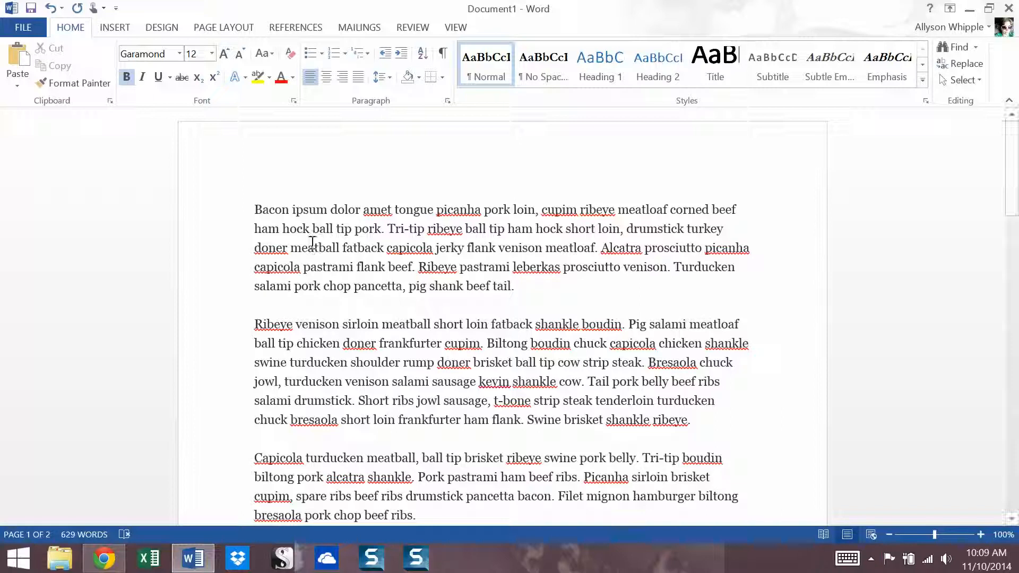
left_click(414, 30)
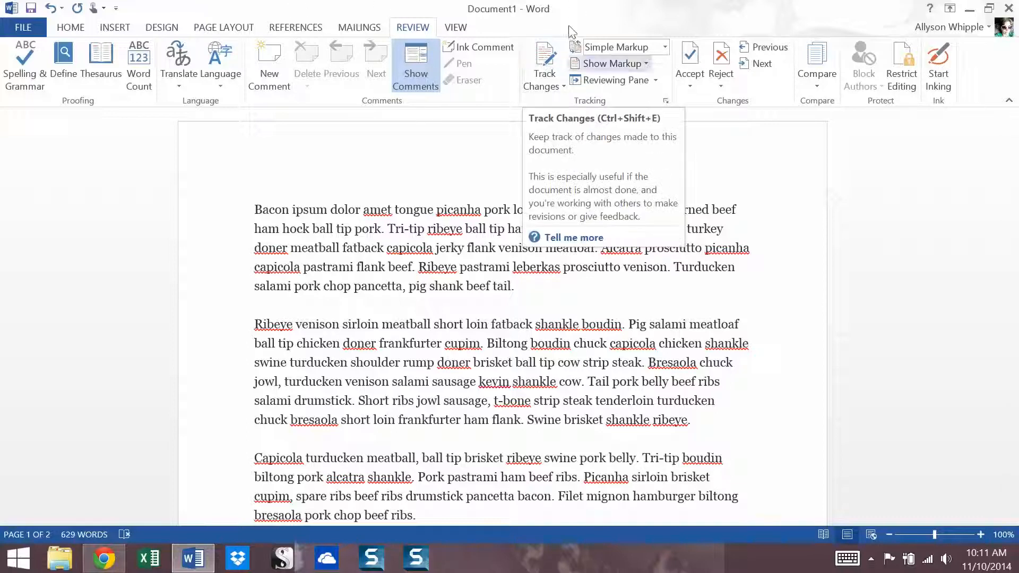
left_click(545, 56)
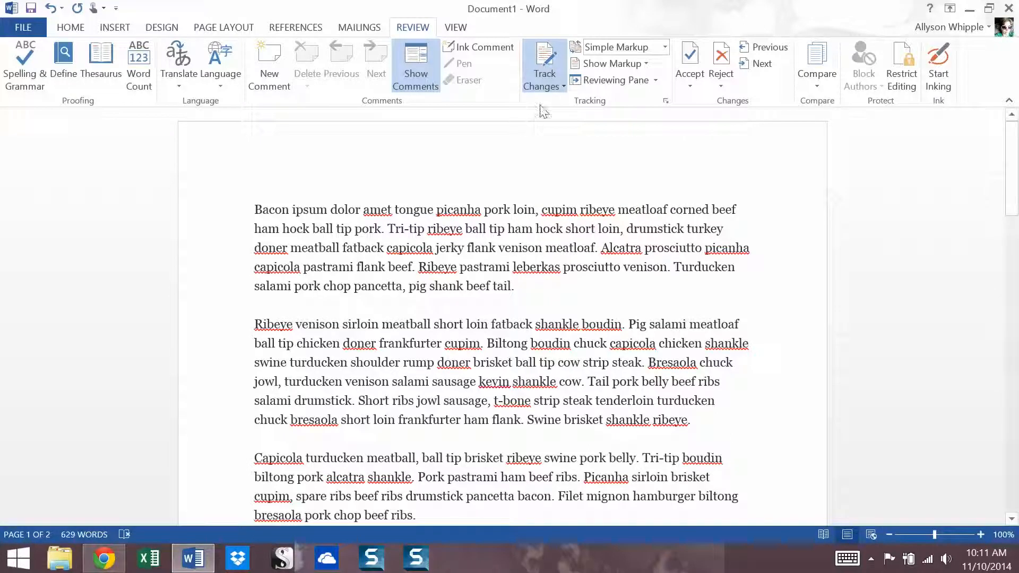
View the Lock Tracking password options and leave them without locking the tracking
left_click(563, 88)
left_click(554, 122)
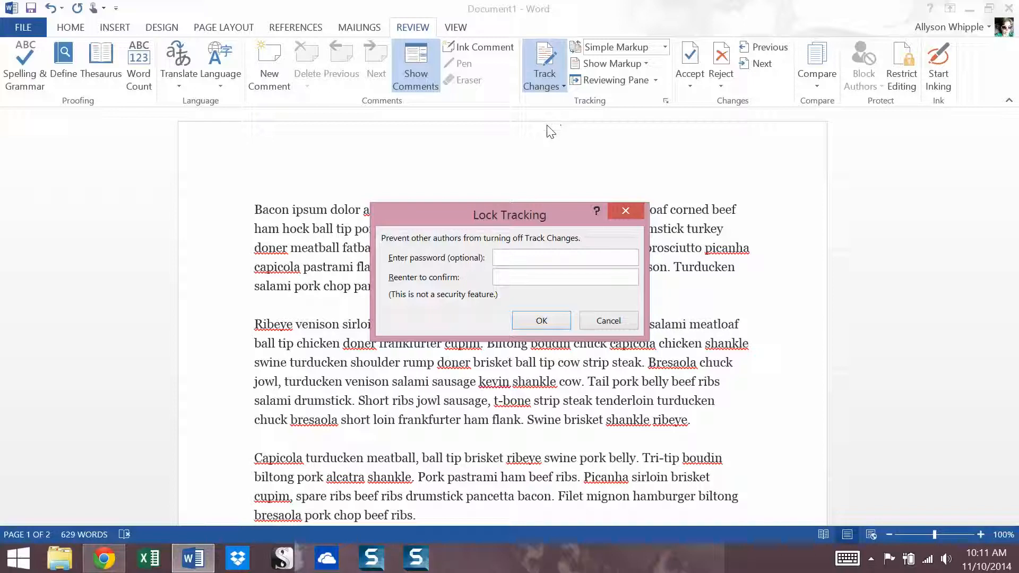
left_click(595, 319)
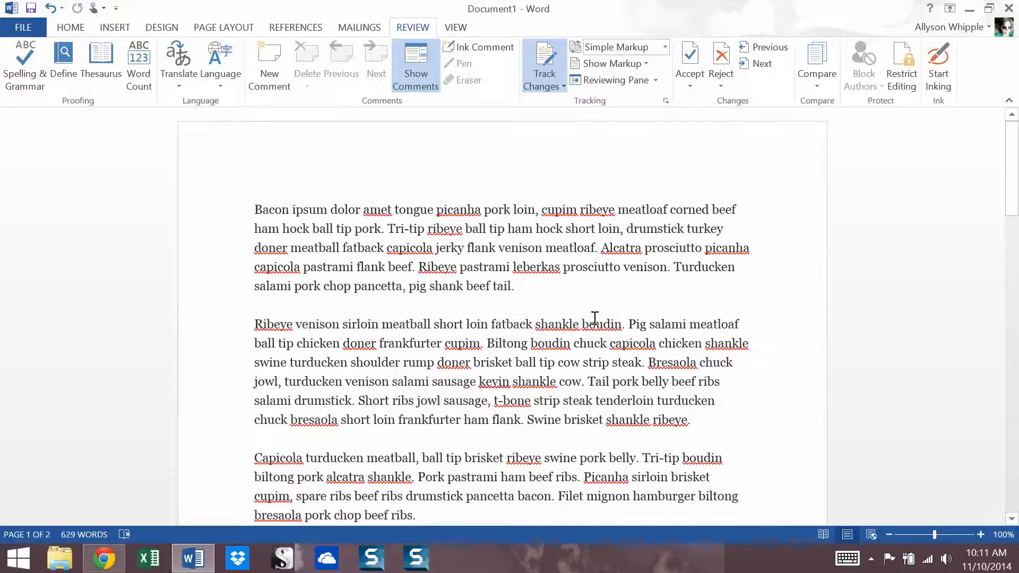
Display the Reviewing Pane in horizontal layout and switch it to vertical
left_click(655, 81)
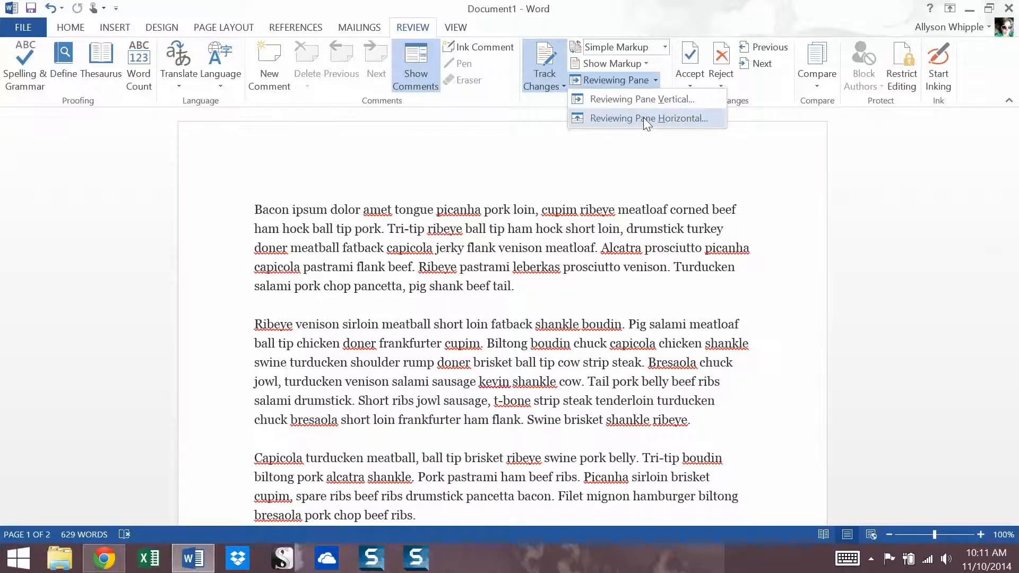
left_click(643, 118)
left_click(656, 81)
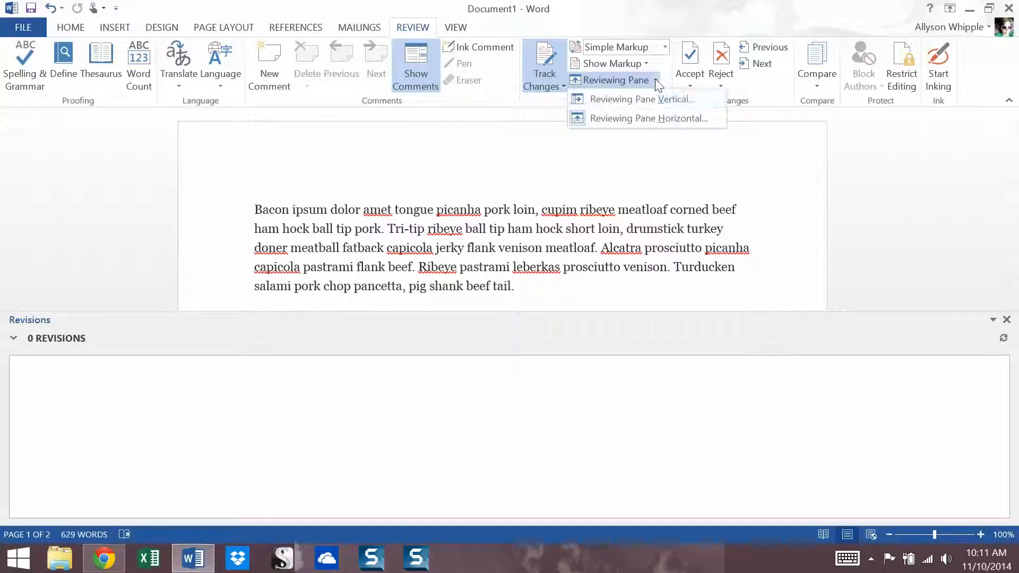
left_click(636, 101)
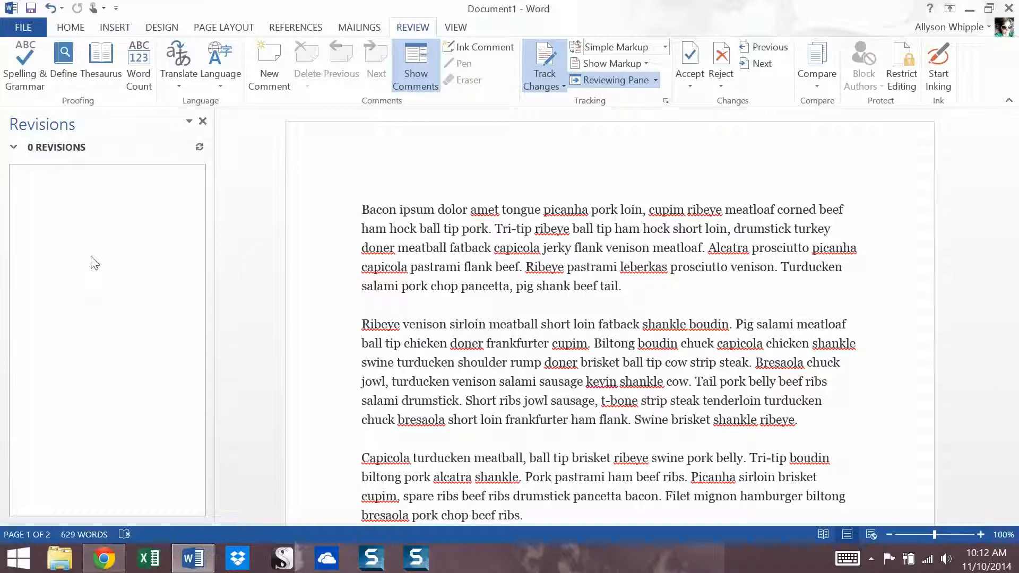
Look over the Show Markup options and set the review display to All Markup
left_click(648, 63)
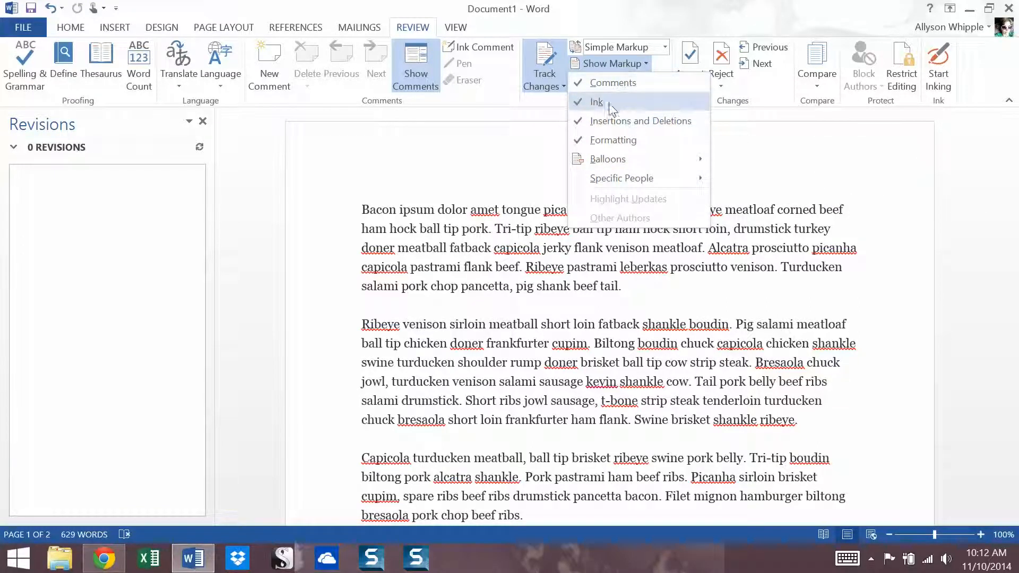
left_click(630, 2)
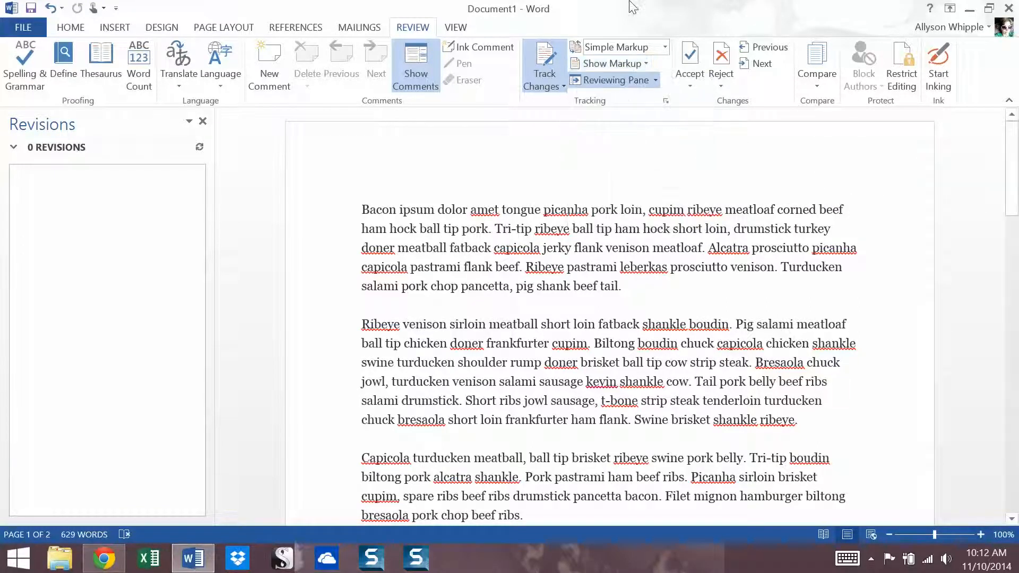
left_click(665, 49)
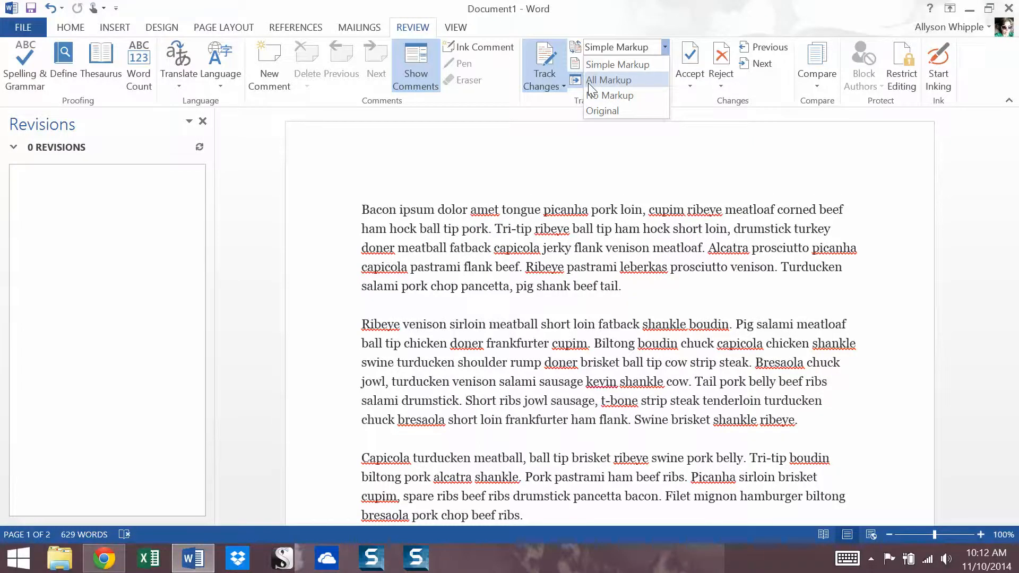
left_click(588, 79)
Examine the Track Changes Options and the advanced settings for insertions, deletions, moves and formatting without changing them
left_click(665, 101)
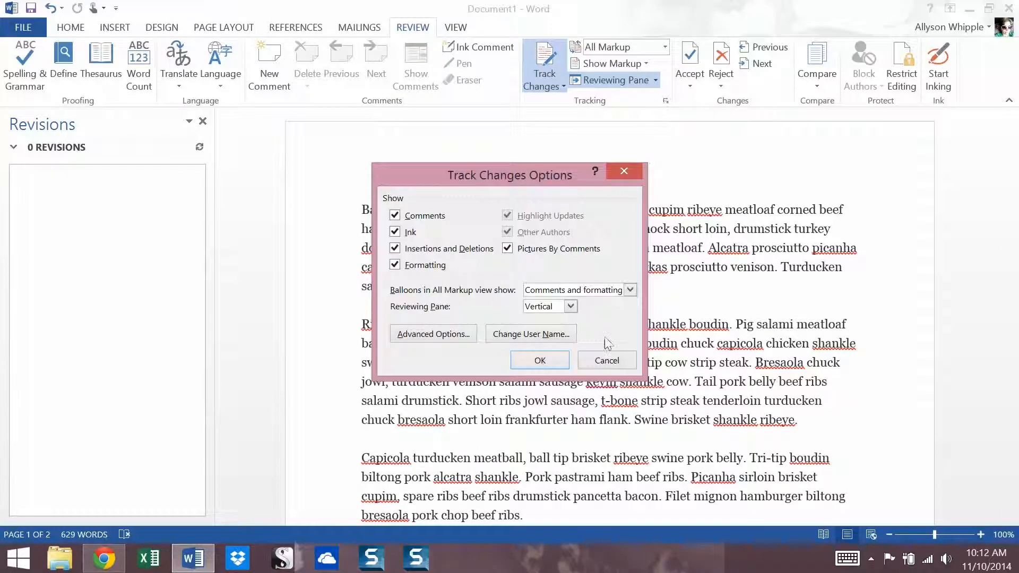
left_click(604, 362)
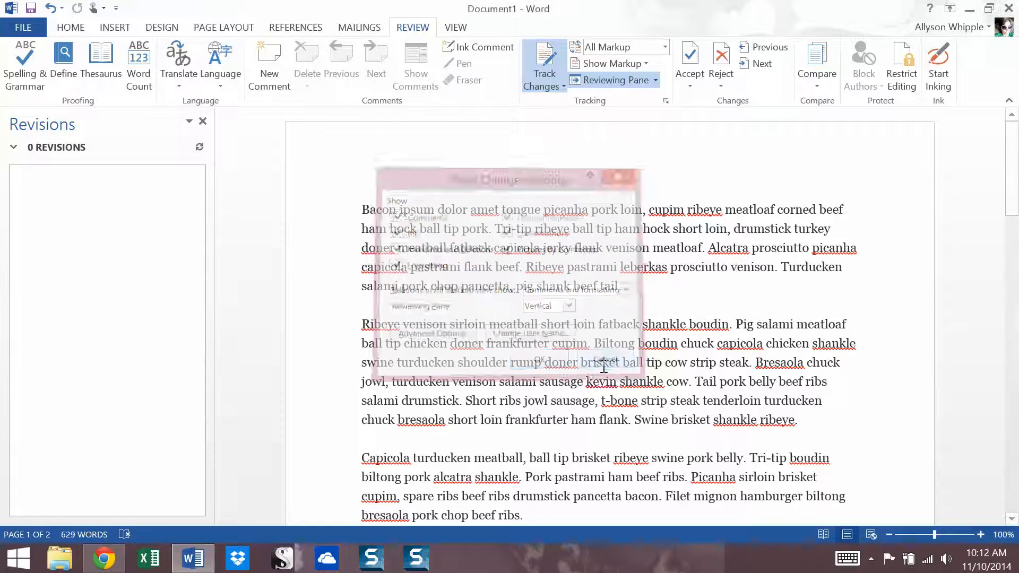
left_click(665, 101)
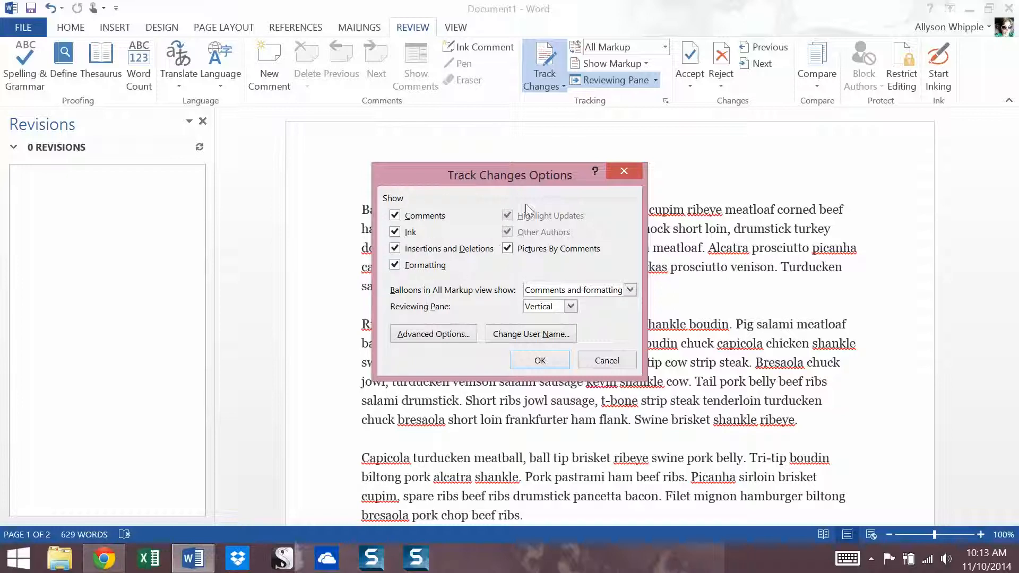
left_click(414, 338)
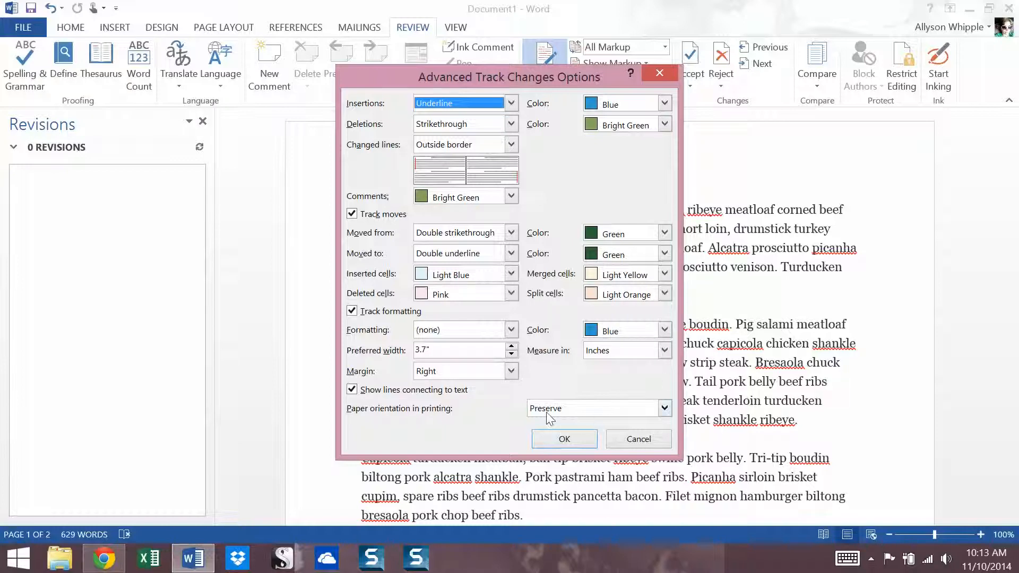
left_click(552, 439)
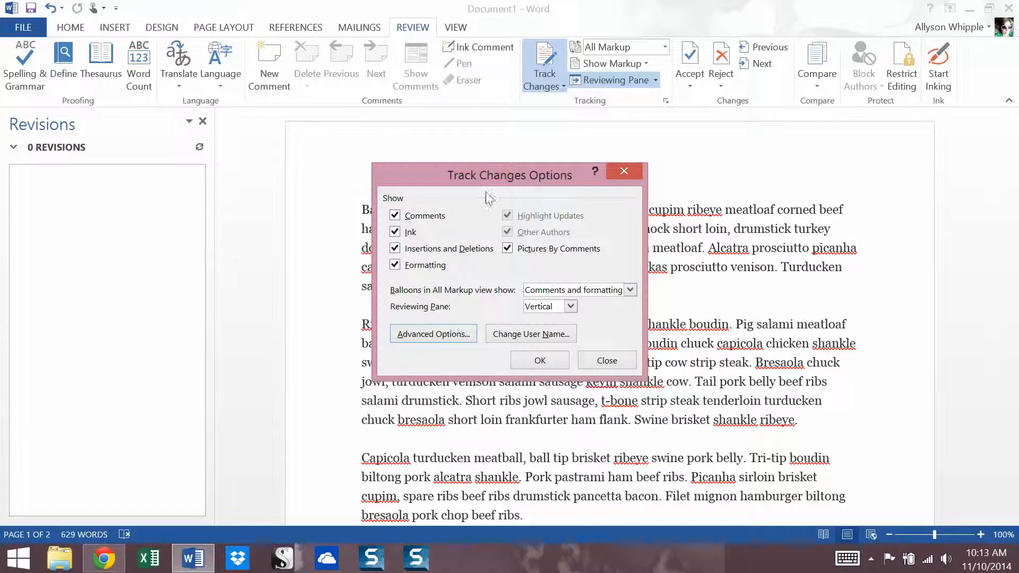
left_click(607, 361)
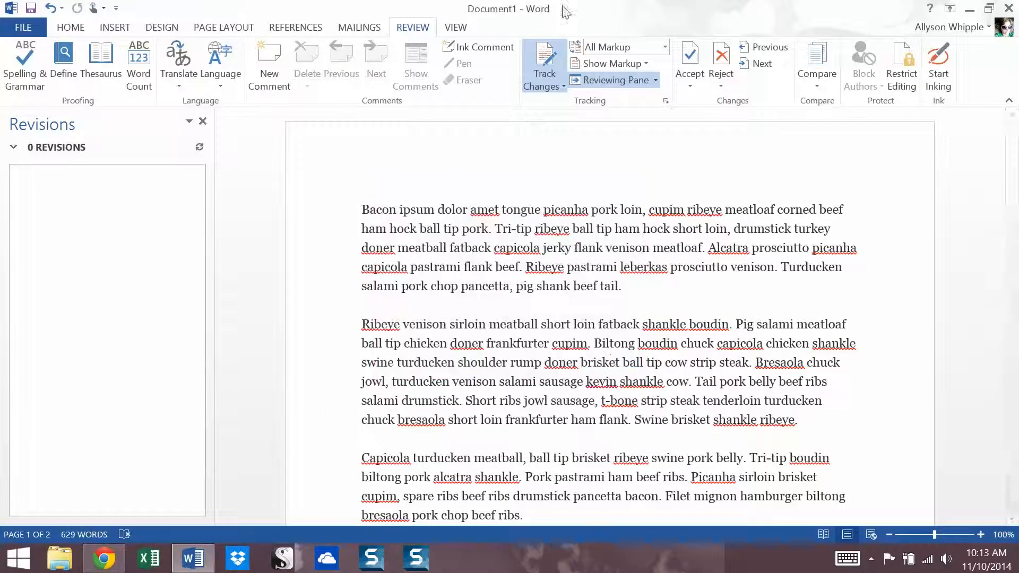
Add the sentence "Add text!" at the end of the first paragraph and set the review display to Simple Markup
type("Add text")
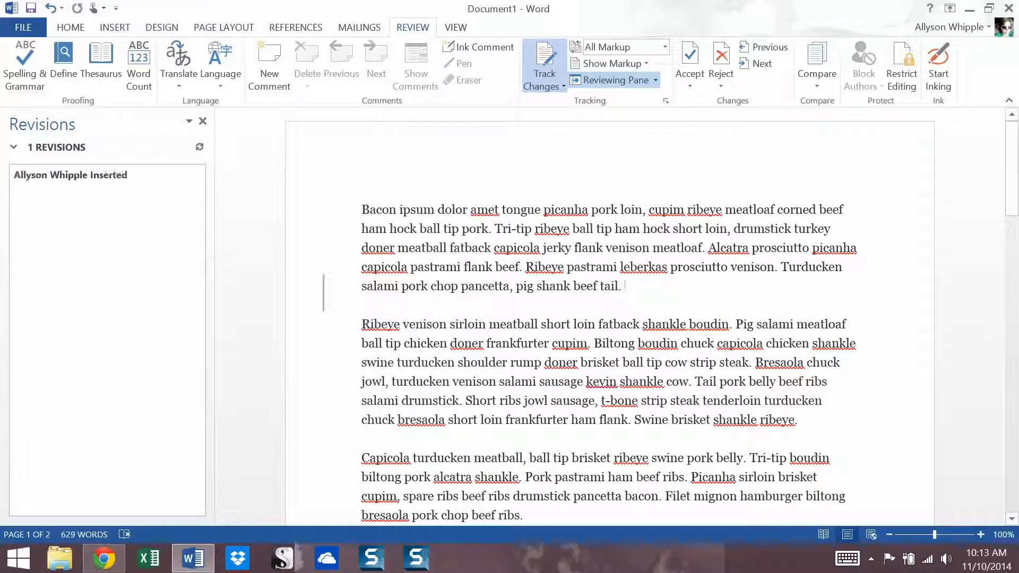
type("!")
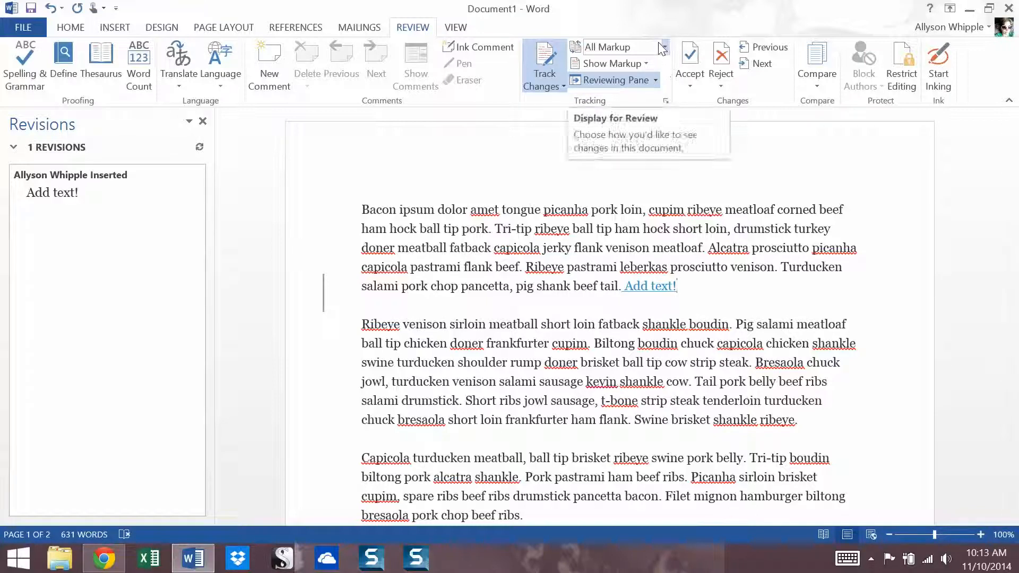
left_click(664, 46)
left_click(632, 78)
left_click(664, 46)
left_click(630, 64)
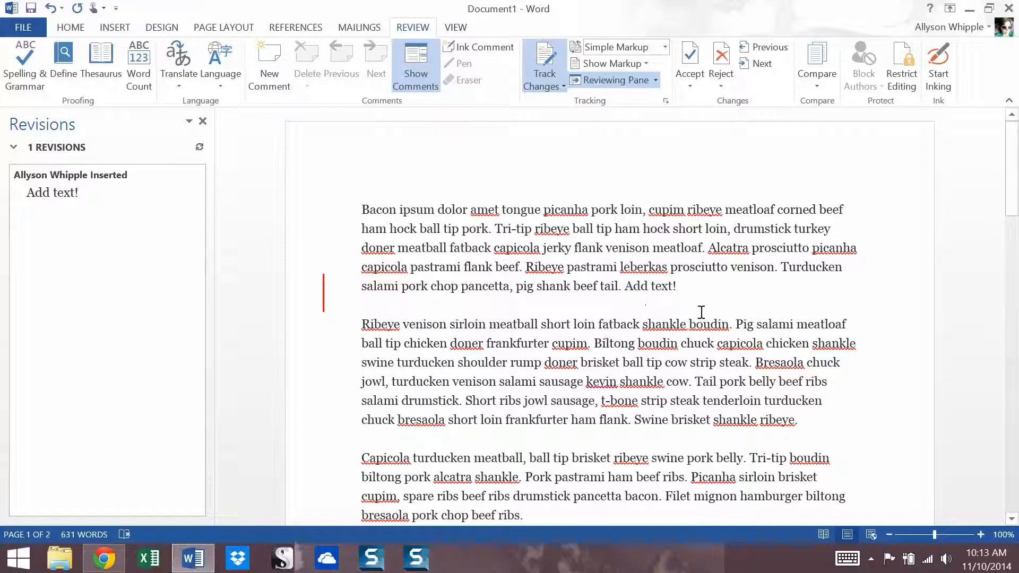
Add the sentence "New text!" at the end of the second paragraph and set the review display to All Markup
type("New ")
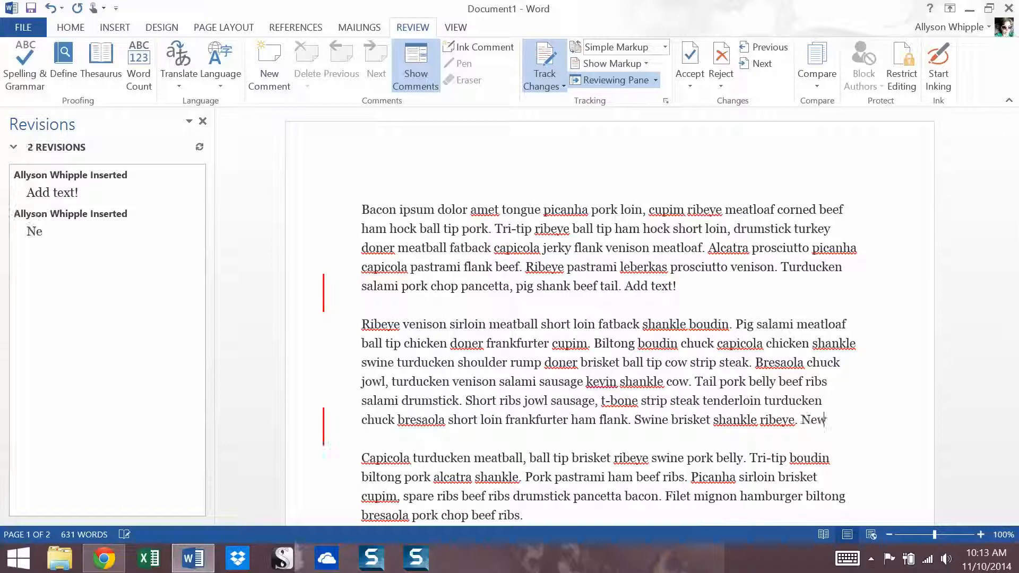
type("text!")
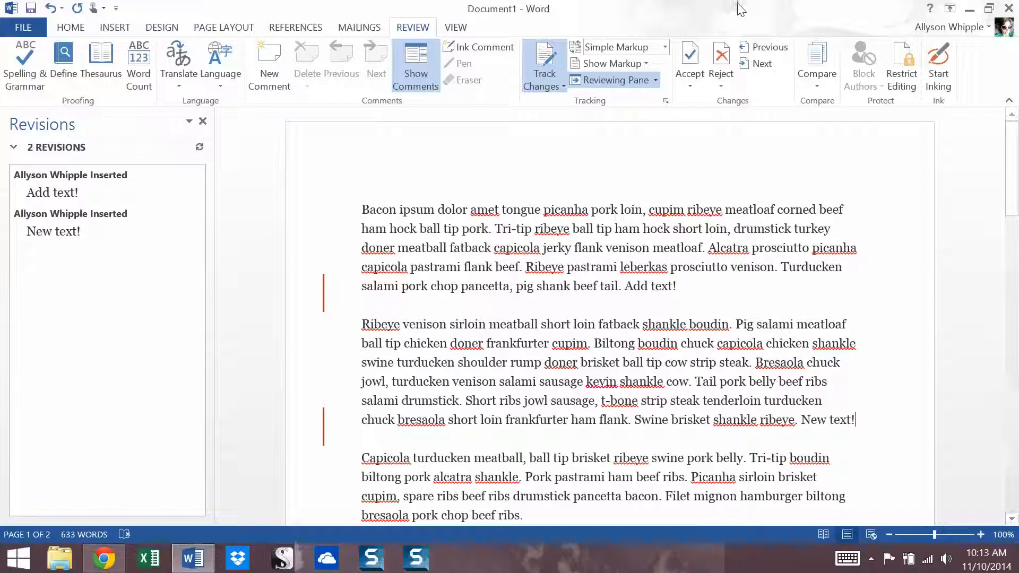
left_click(664, 48)
left_click(616, 78)
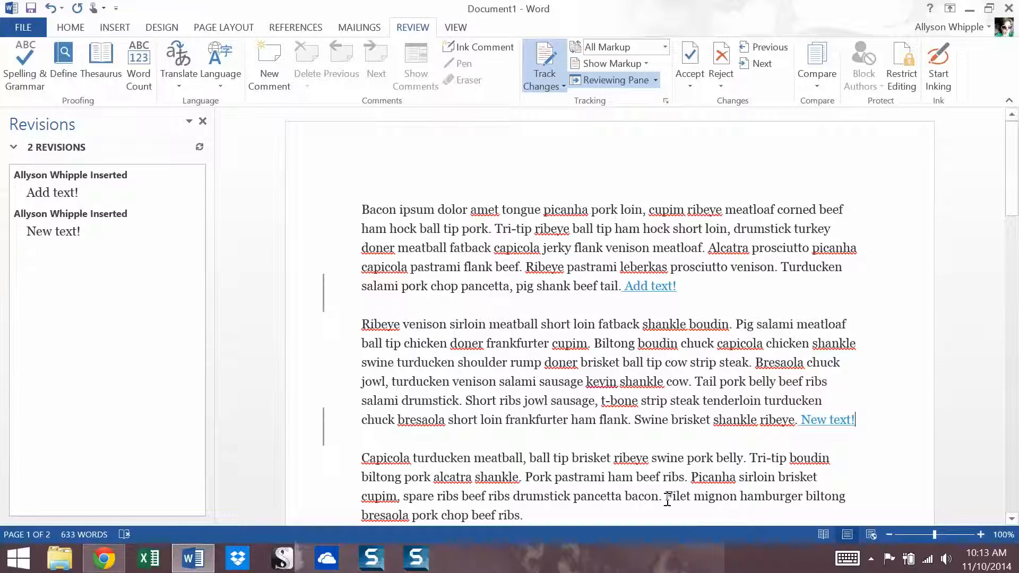
Delete the third paragraph's last sentence, starting "Filet mignon hamburger", and set the review display to Simple Markup
left_click_drag(665, 498, 521, 513)
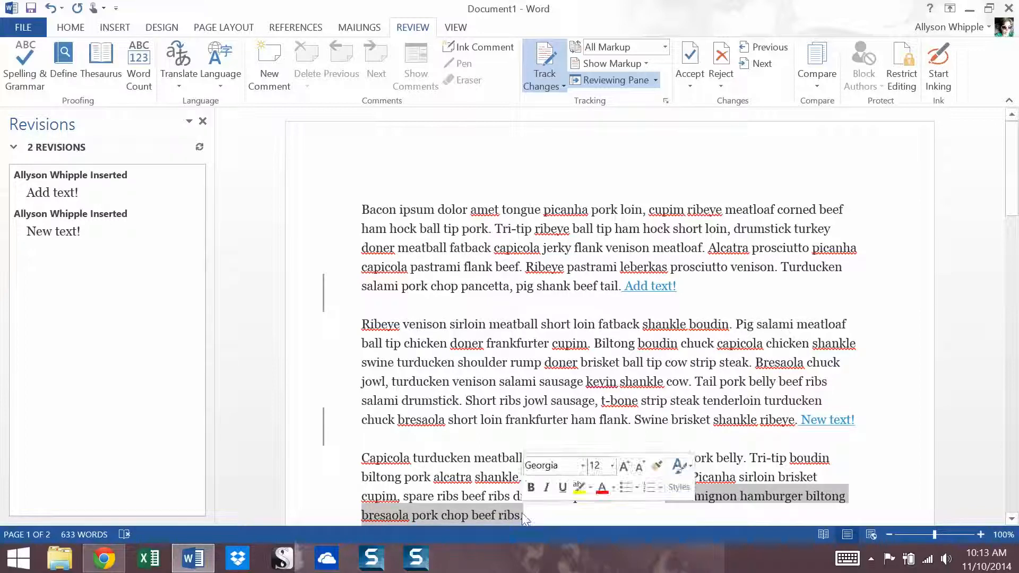
key("Delete")
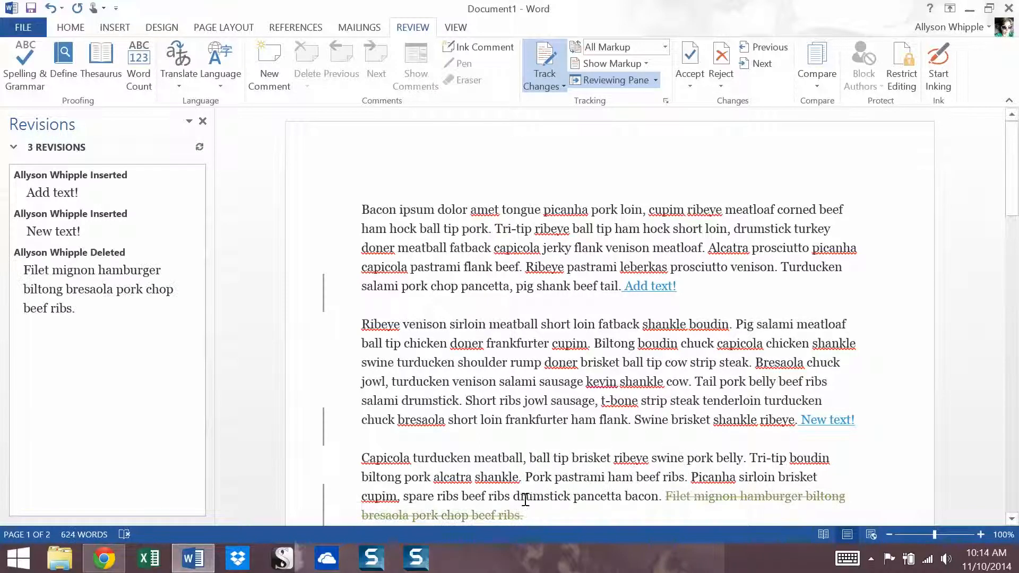
left_click(663, 46)
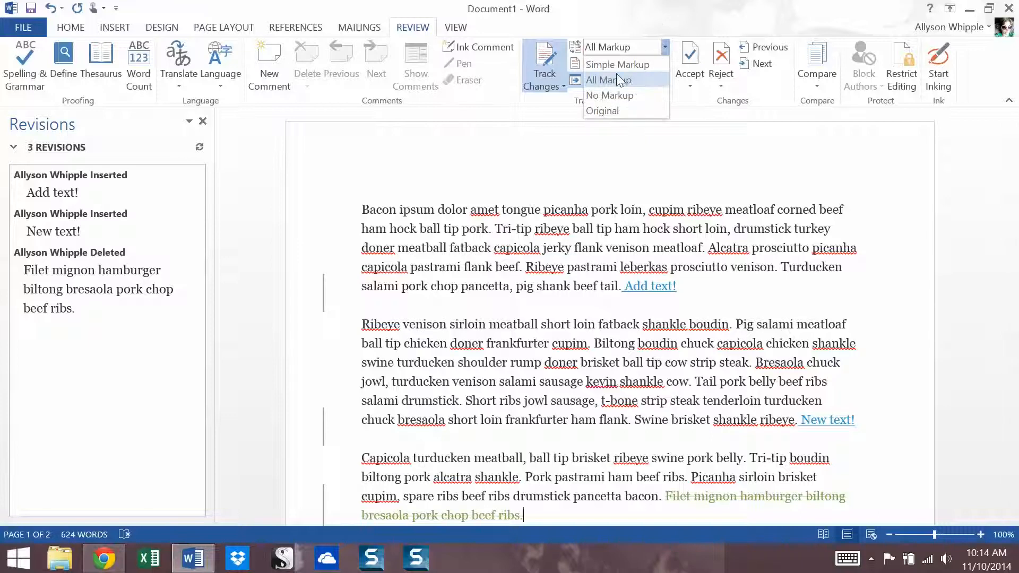
left_click(614, 65)
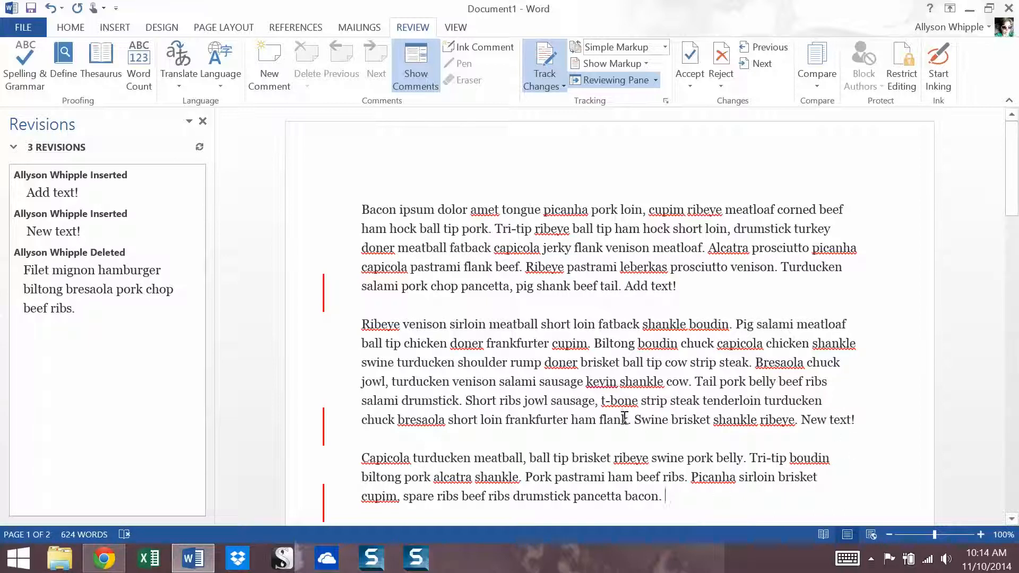
Delete the second paragraph's sentence starting "Short ribs jowl sausage" and set the review display to All Markup
left_click_drag(460, 401, 578, 421)
left_click(470, 396)
left_click_drag(468, 398, 633, 424)
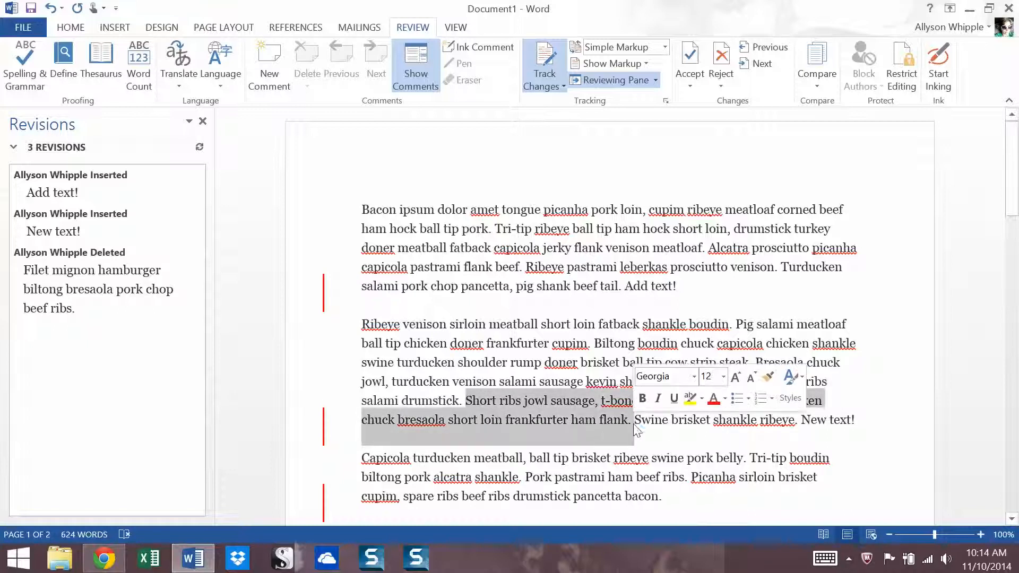
key("Delete")
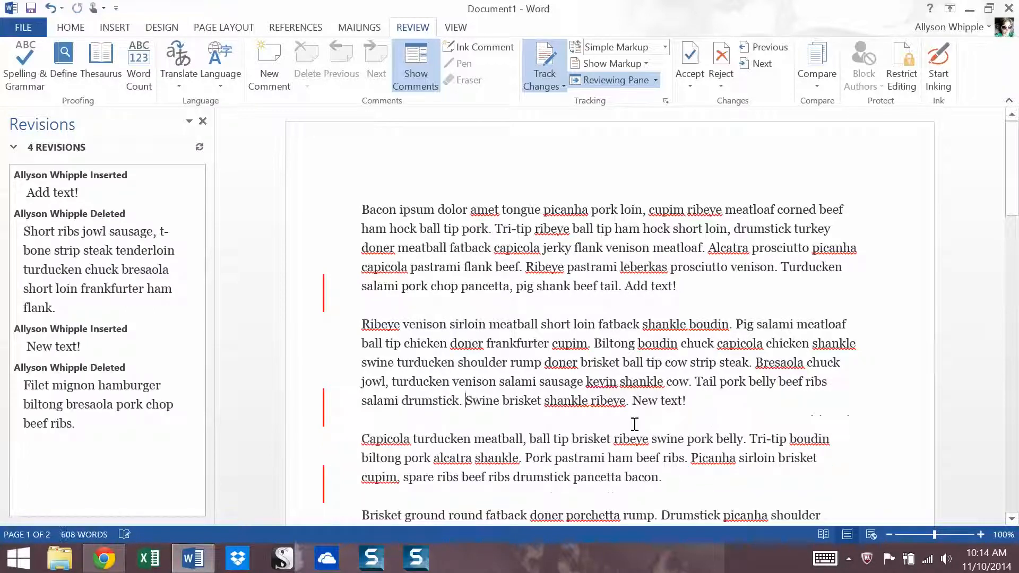
left_click(664, 48)
key("Escape")
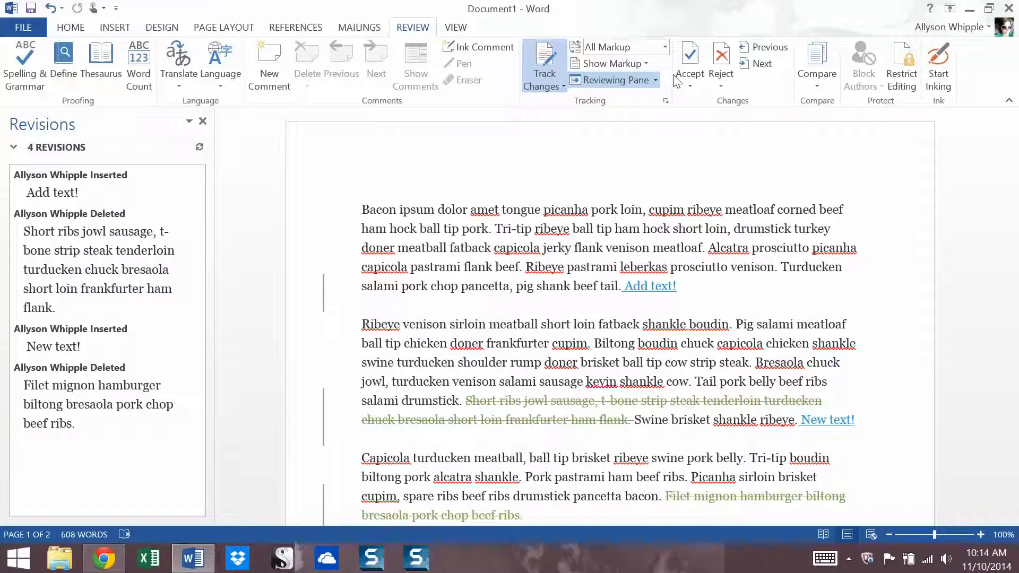
left_click_drag(1013, 153, 1015, 183)
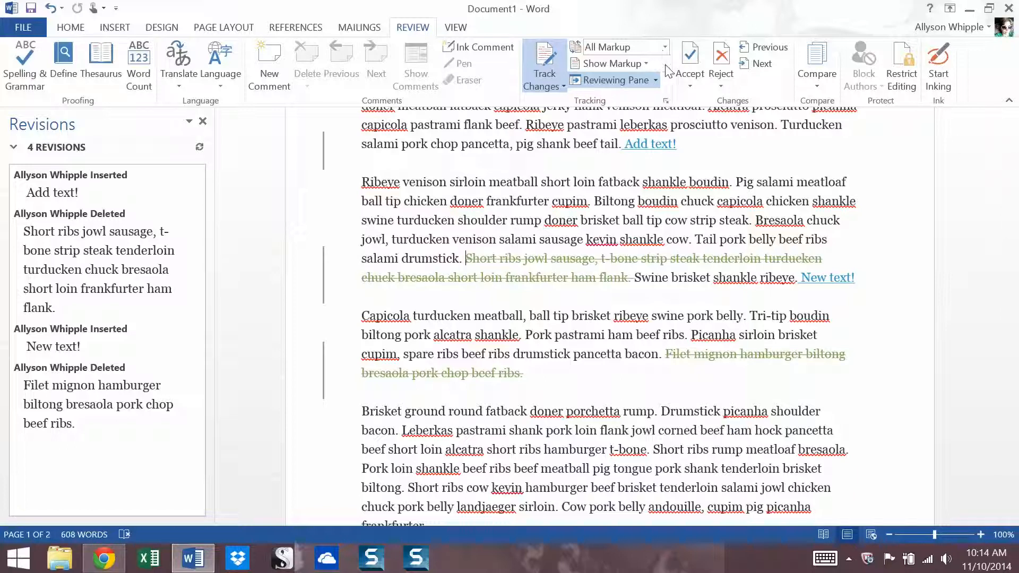
left_click(664, 49)
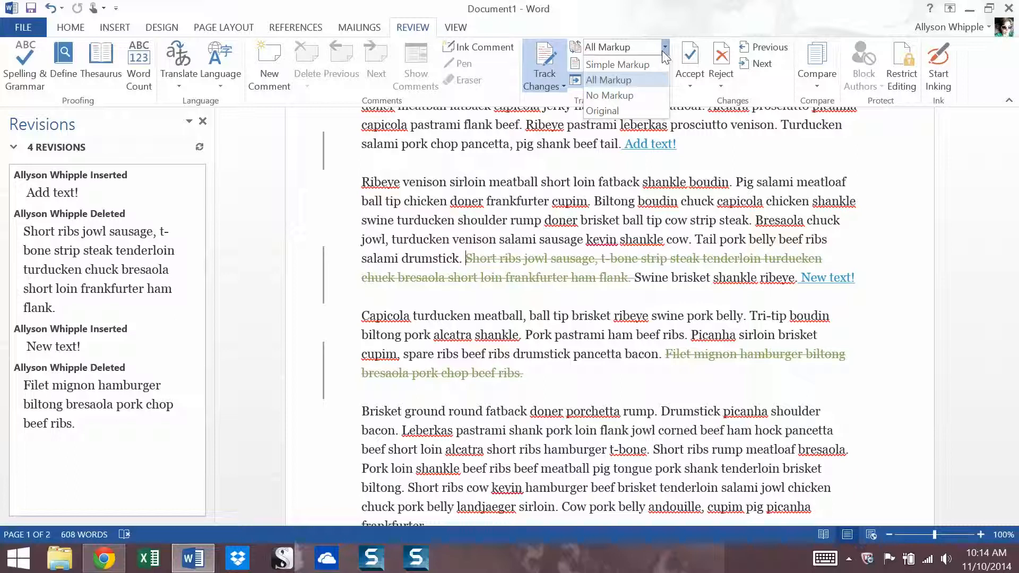
left_click(392, 189)
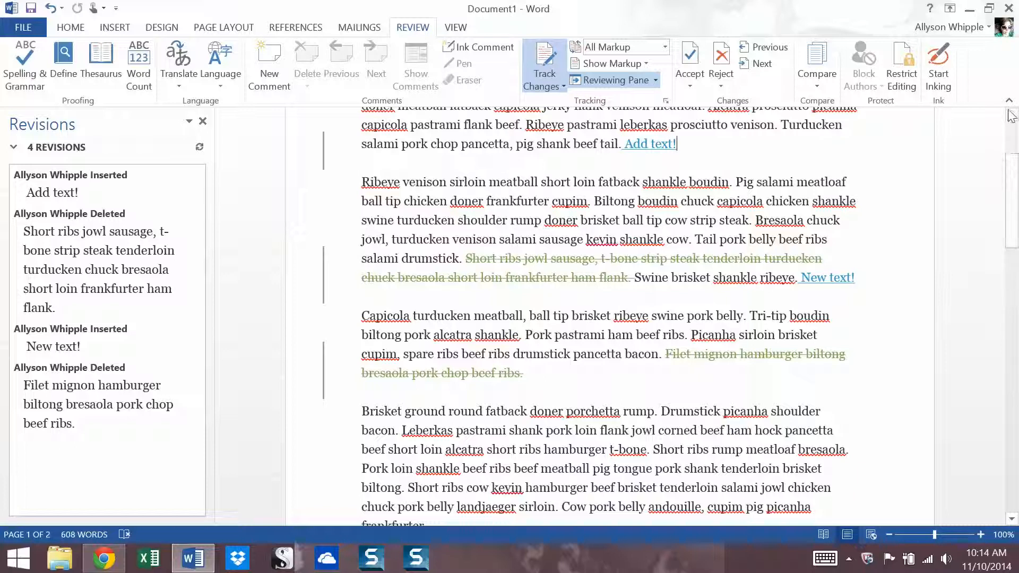
right_click(1015, 183)
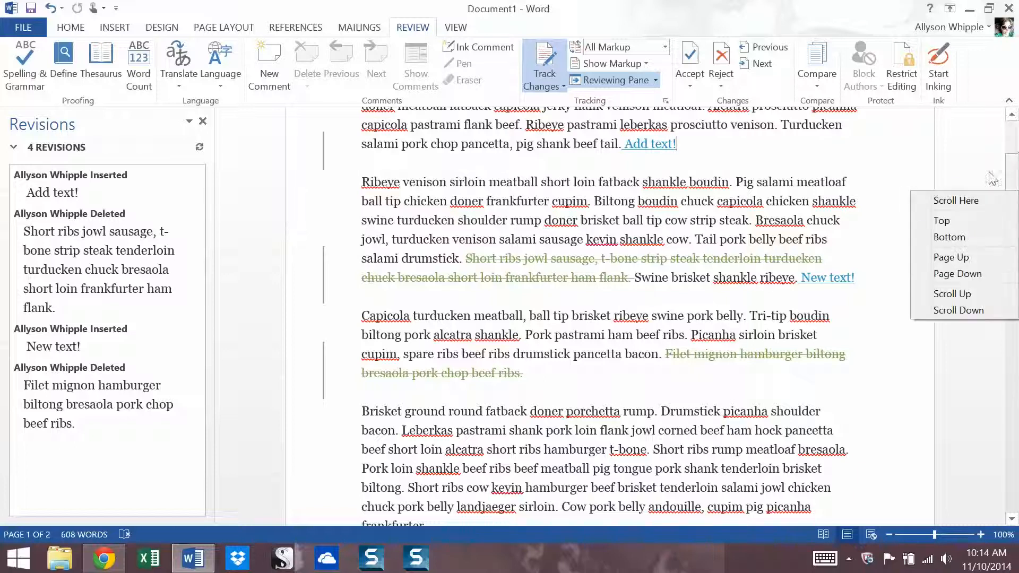
left_click(898, 182)
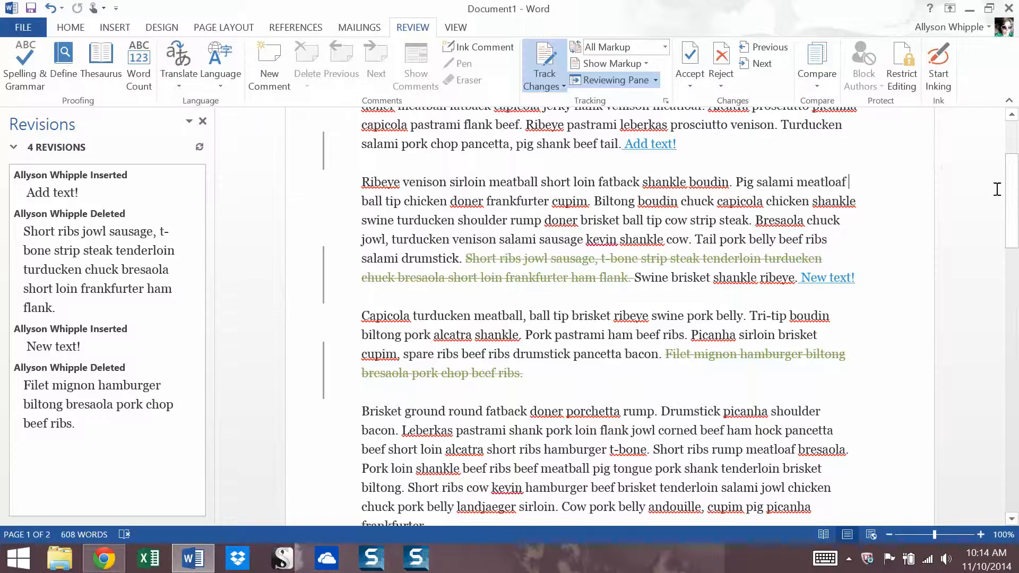
Move the fourth paragraph's first two sentences, starting "Brisket ground round" and ending "shoulder bacon.", to the end of that paragraph
left_click_drag(1010, 183, 1011, 150)
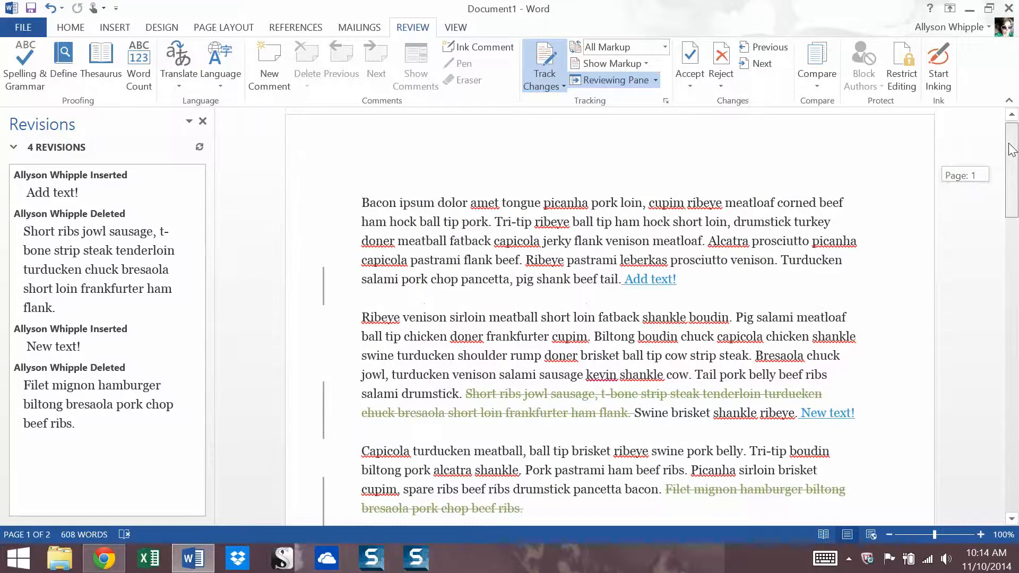
scroll(1011, 150, "down", 3)
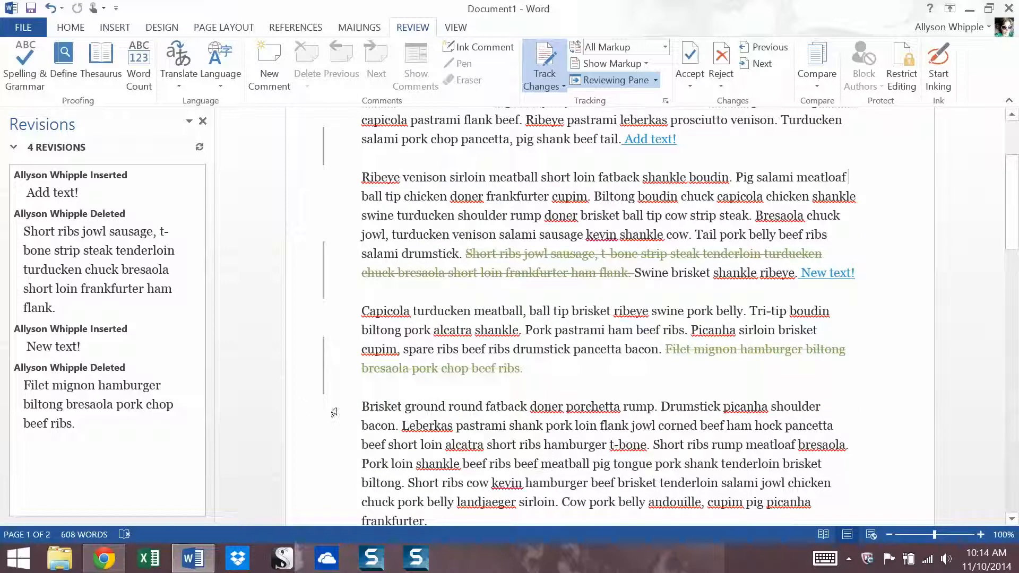
left_click_drag(363, 401, 402, 424)
key("ctrl+c")
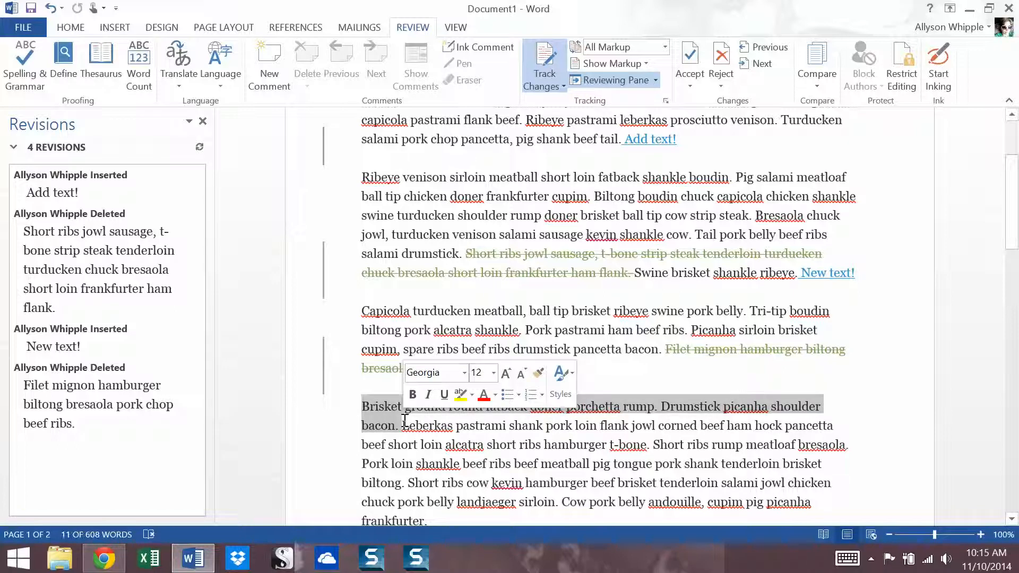
key("Delete")
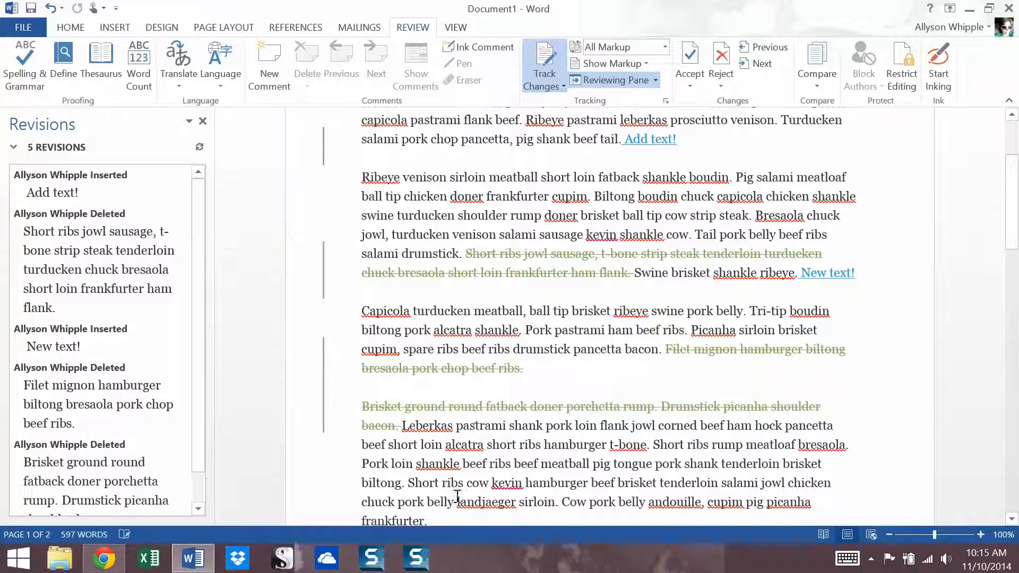
key("ctrl+v")
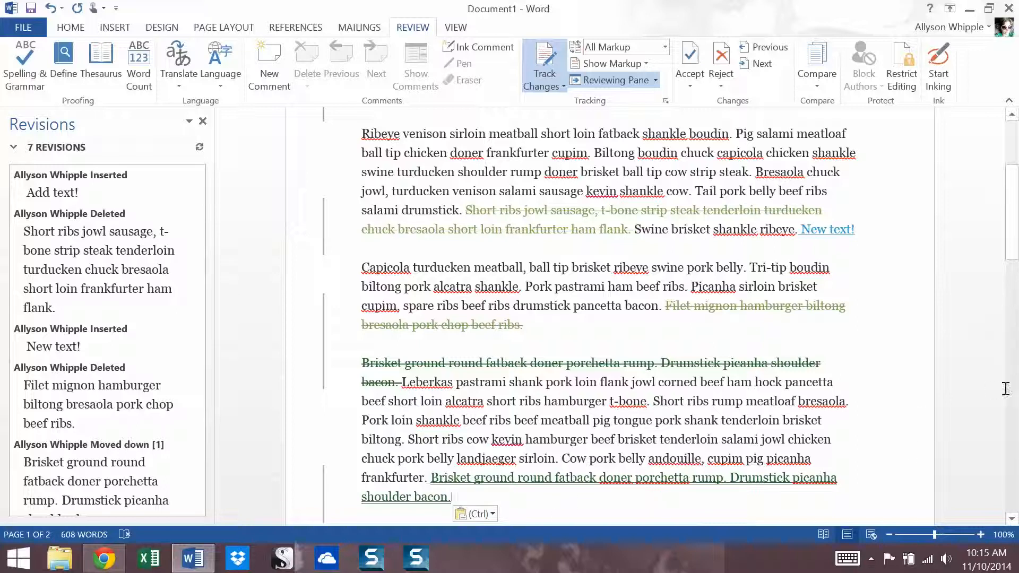
left_click_drag(1011, 241, 1005, 195)
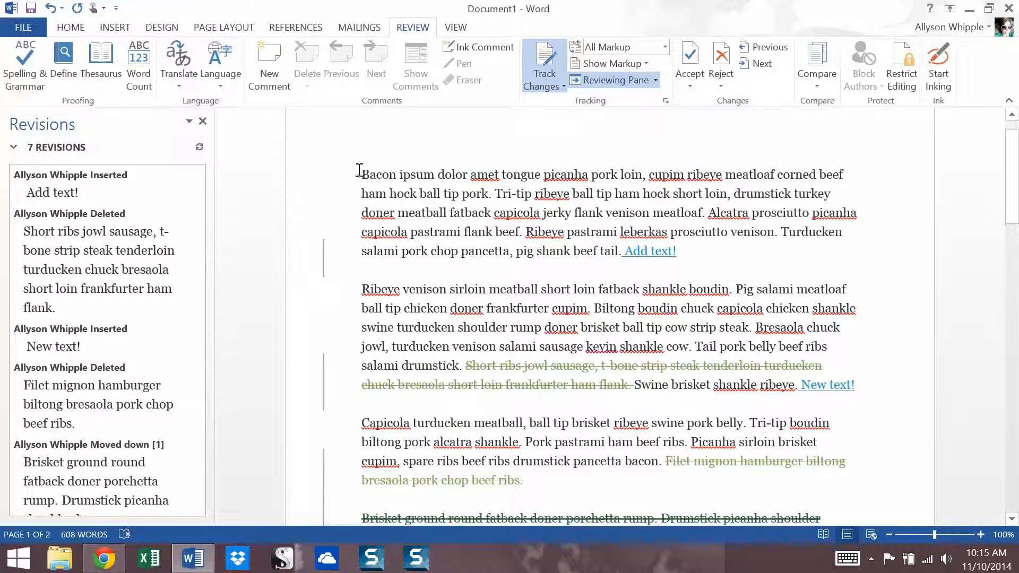
left_click_drag(359, 170, 677, 253)
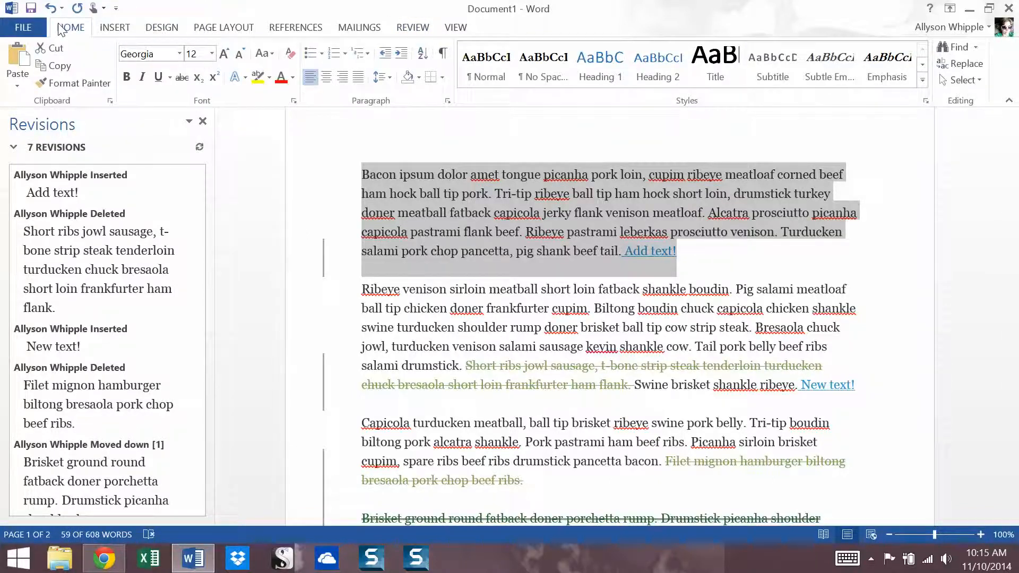
left_click(451, 212)
Copy "Capicola turducken" from the start of the third paragraph and paste it on two separate lines below the document's last paragraph
left_click_drag(358, 421, 470, 429)
key("ctrl+c")
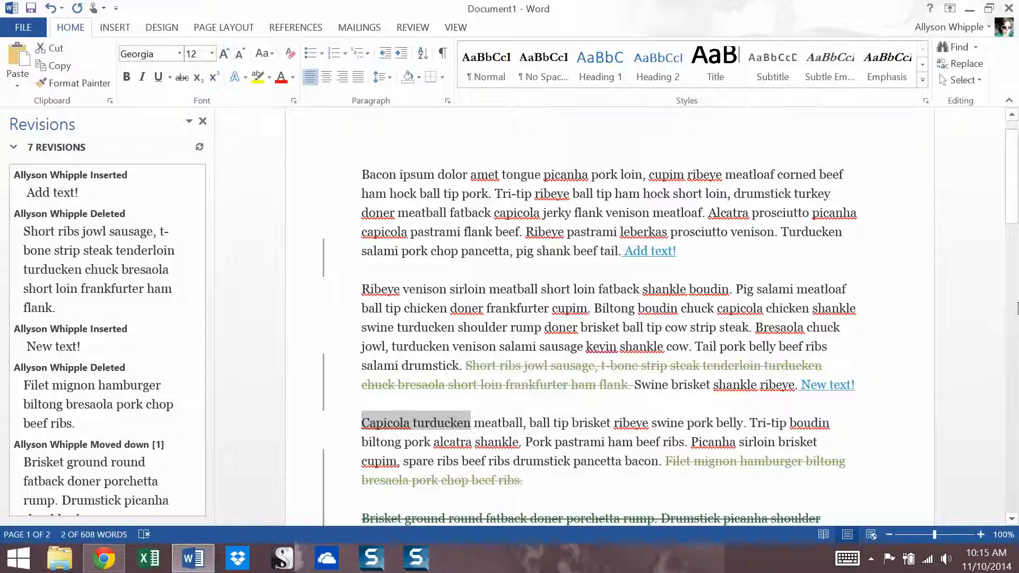
left_click(1005, 184)
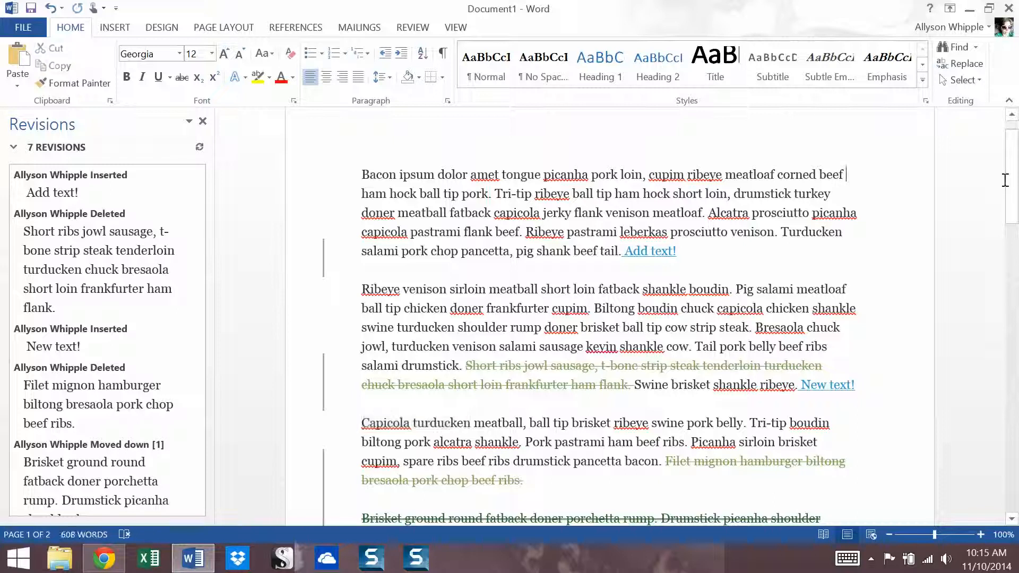
left_click_drag(1013, 184, 1013, 467)
left_click(512, 428)
key("ctrl+v")
key("Return")
key("ctrl+v")
Insert a page break below the pasted lines and paste "Capicola turducken" on two lines of the new page
scroll(529, 407, "down", 1)
key("ctrl+Return")
key("ctrl+v")
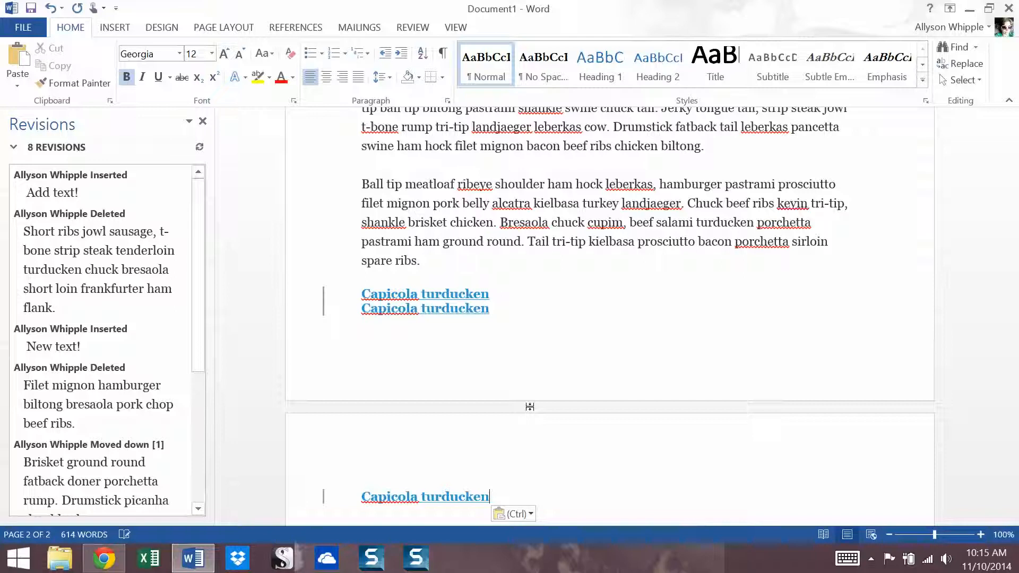
key("Return")
key("ctrl+v")
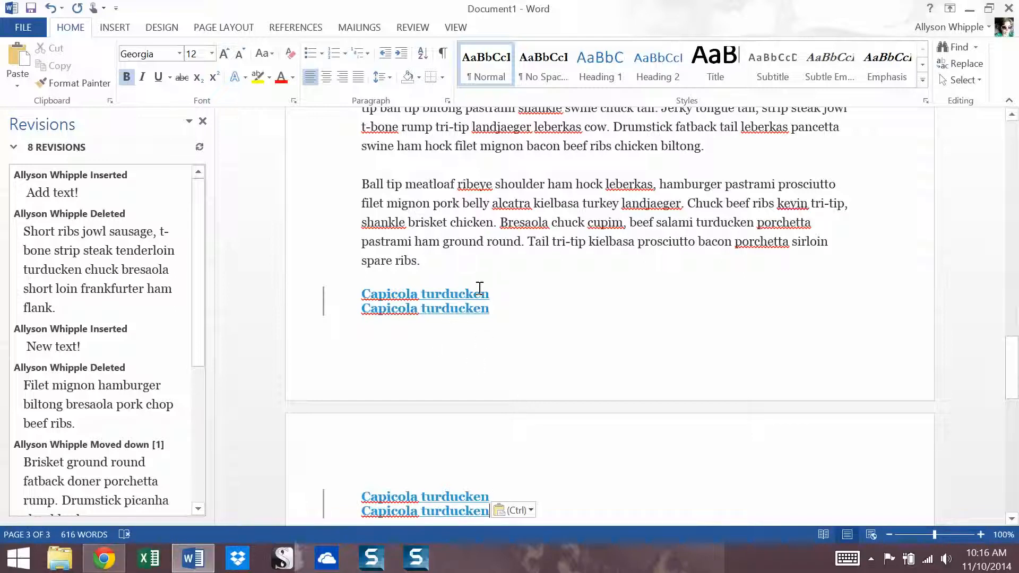
Center the first paragraph on page 2, starting "Picanha kielbasa filet mignon"
left_click_drag(1012, 366, 1011, 105)
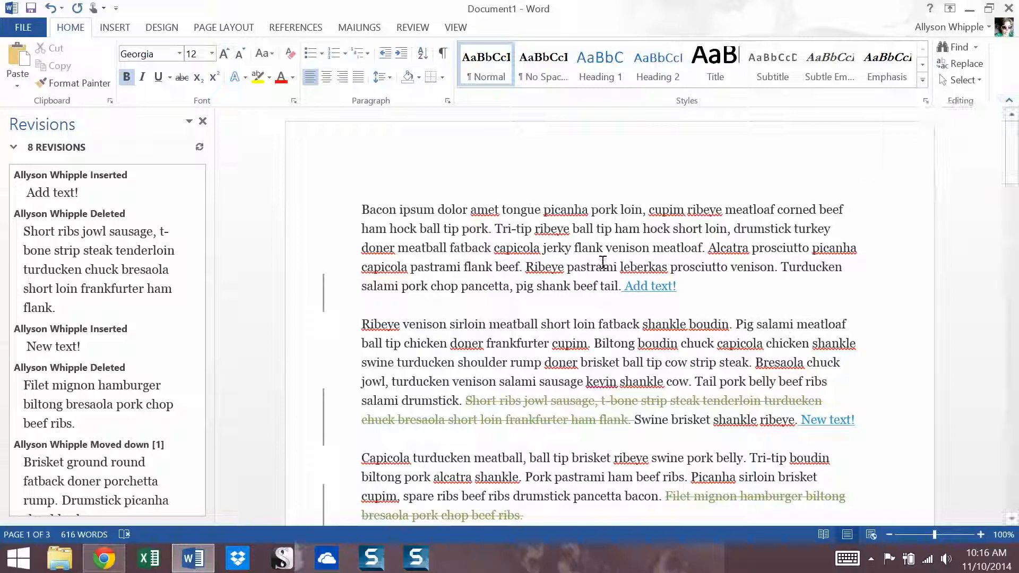
left_click_drag(1014, 139, 967, 21)
left_click_drag(1015, 150, 1016, 277)
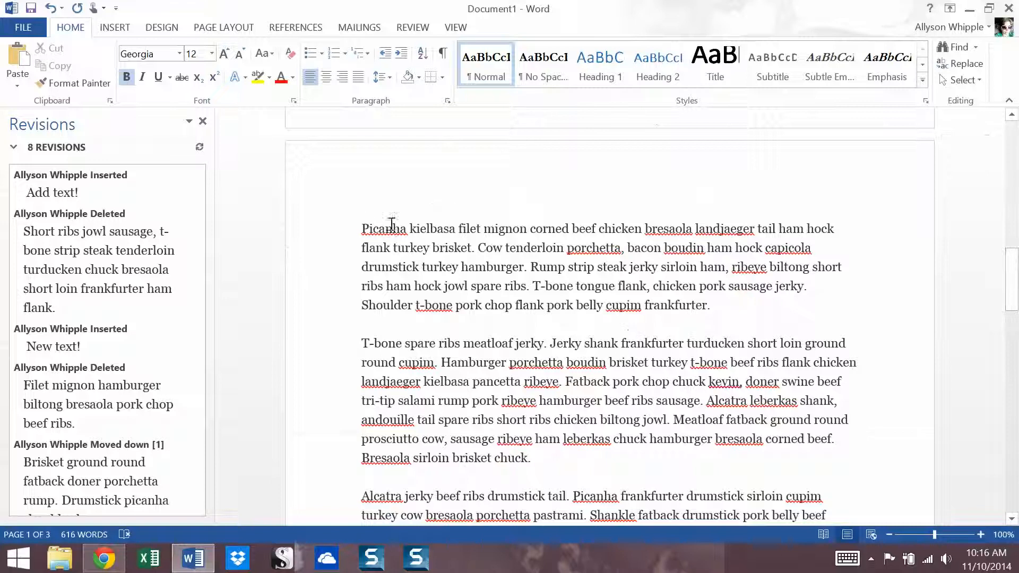
left_click_drag(360, 225, 713, 310)
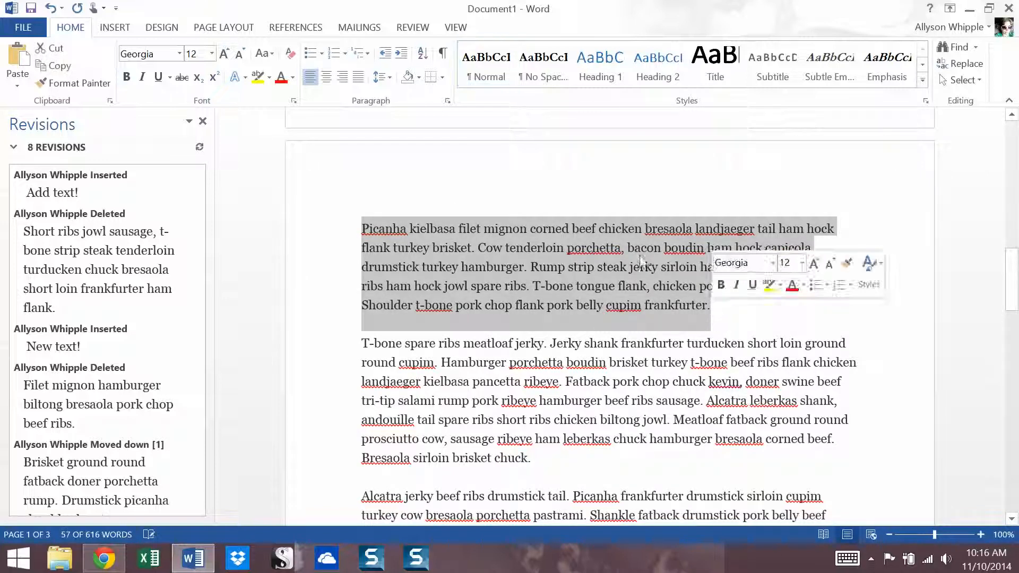
left_click(324, 77)
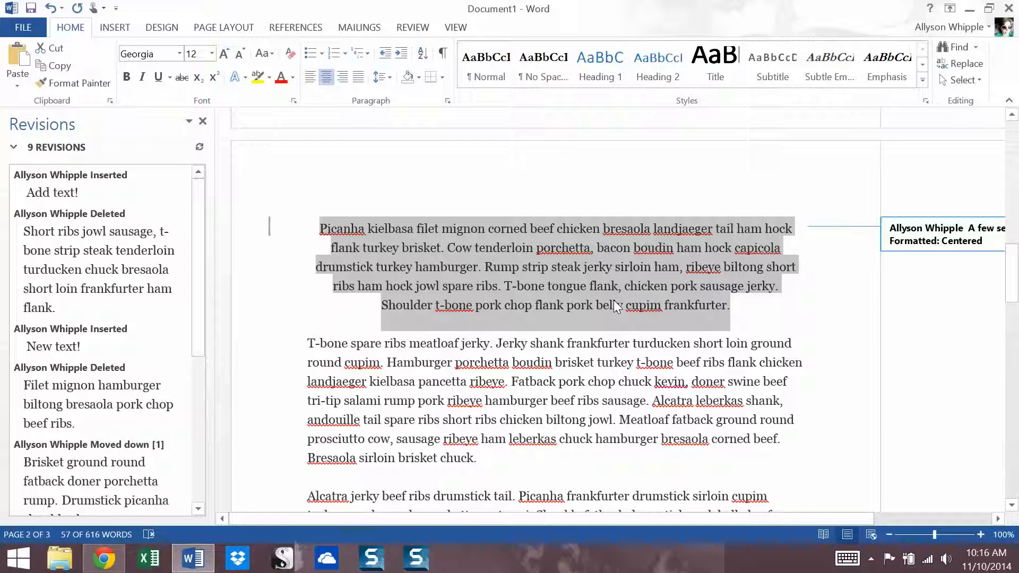
left_click(592, 375)
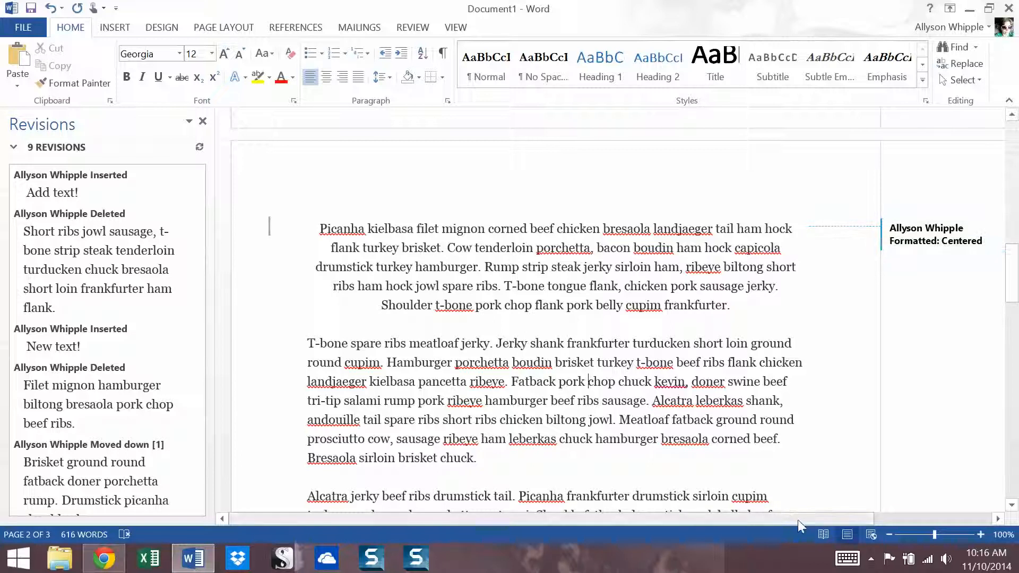
right_click(998, 518)
left_click(764, 382)
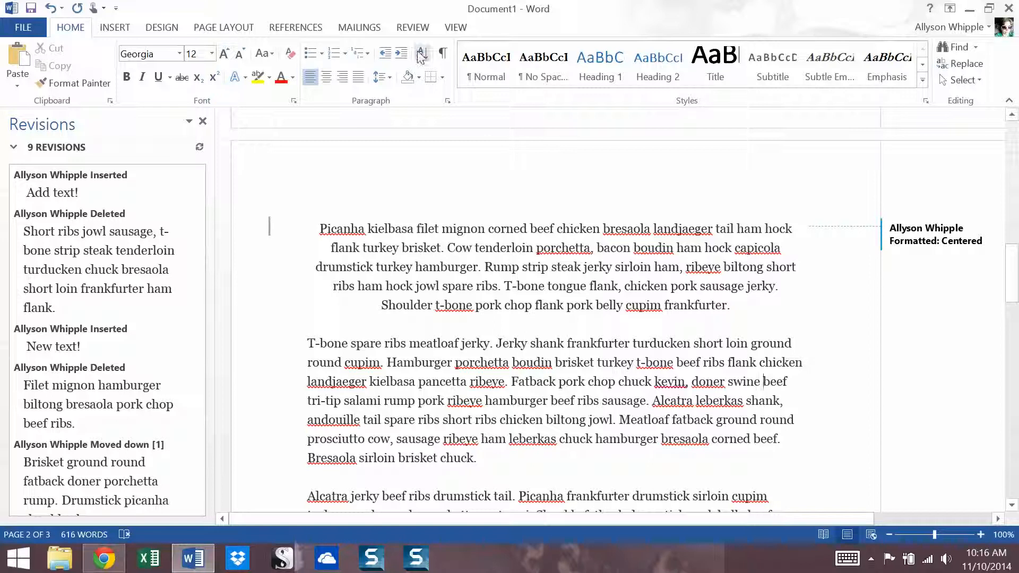
Examine the balloon display options for tracked revisions
left_click(406, 30)
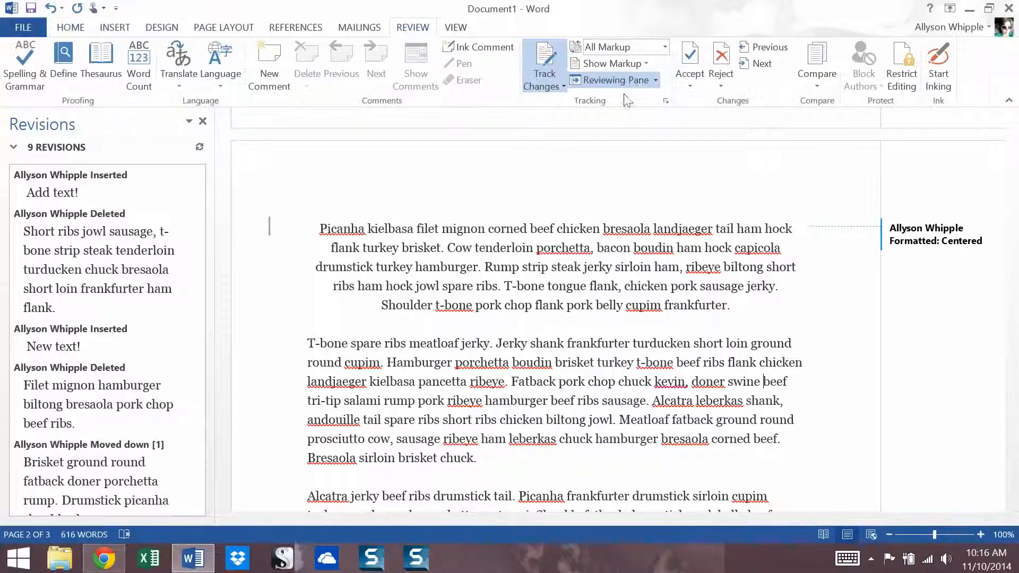
left_click(646, 64)
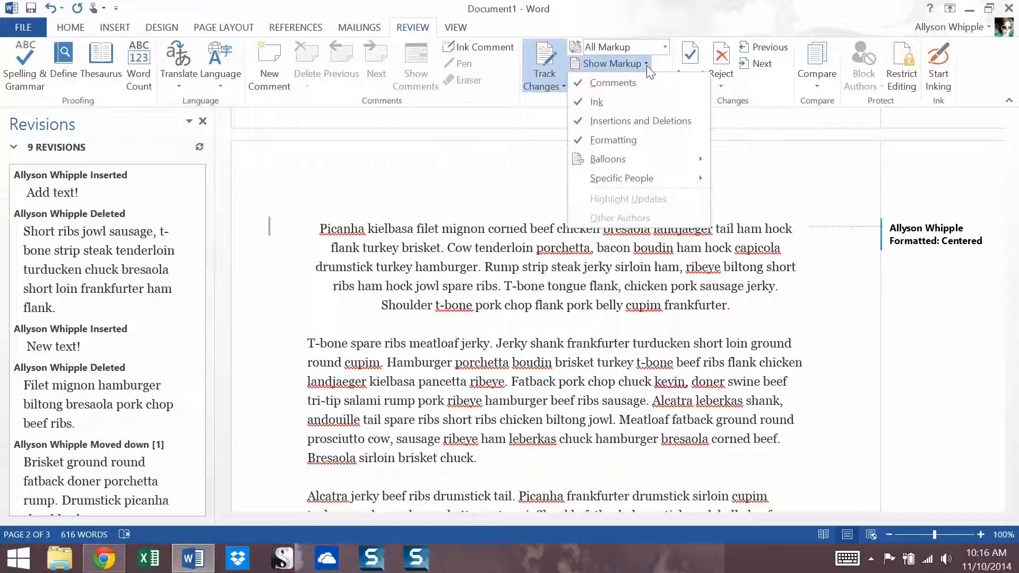
mouse_move(671, 170)
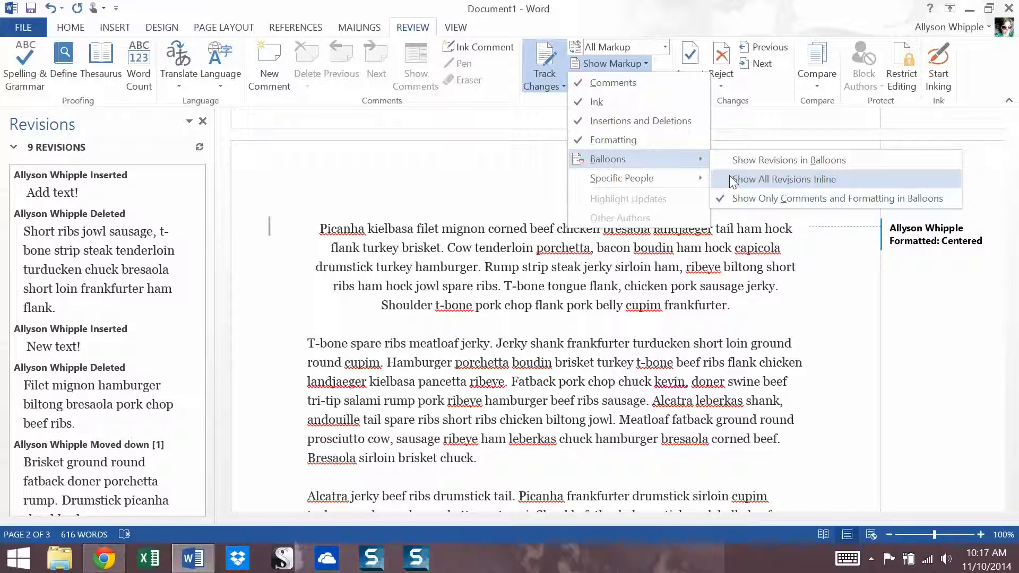
left_click(728, 294)
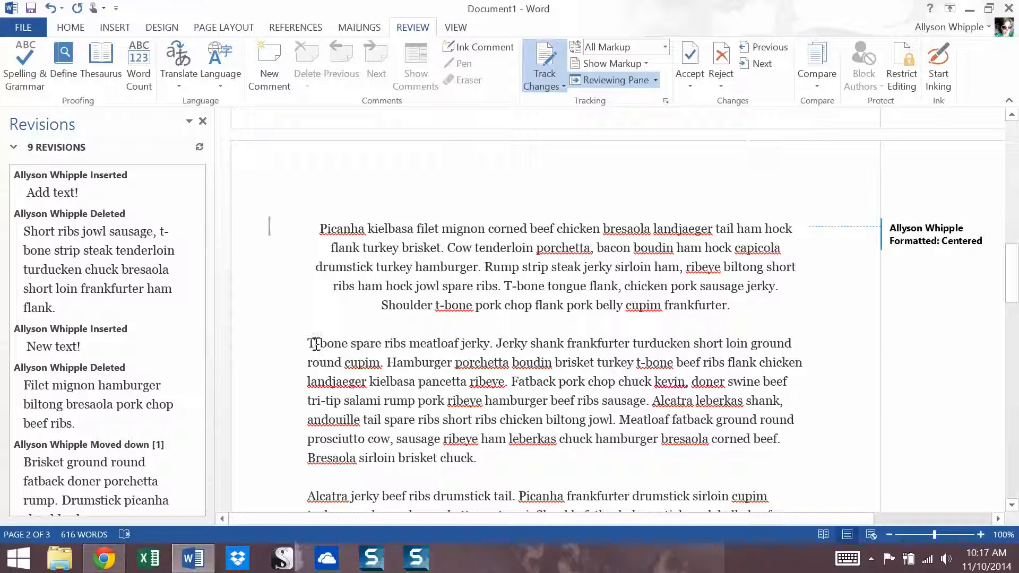
Indent the page 2 paragraph starting "T-bone spare ribs meatloaf jerky" by 0.5" from the left
left_click_drag(306, 343, 480, 460)
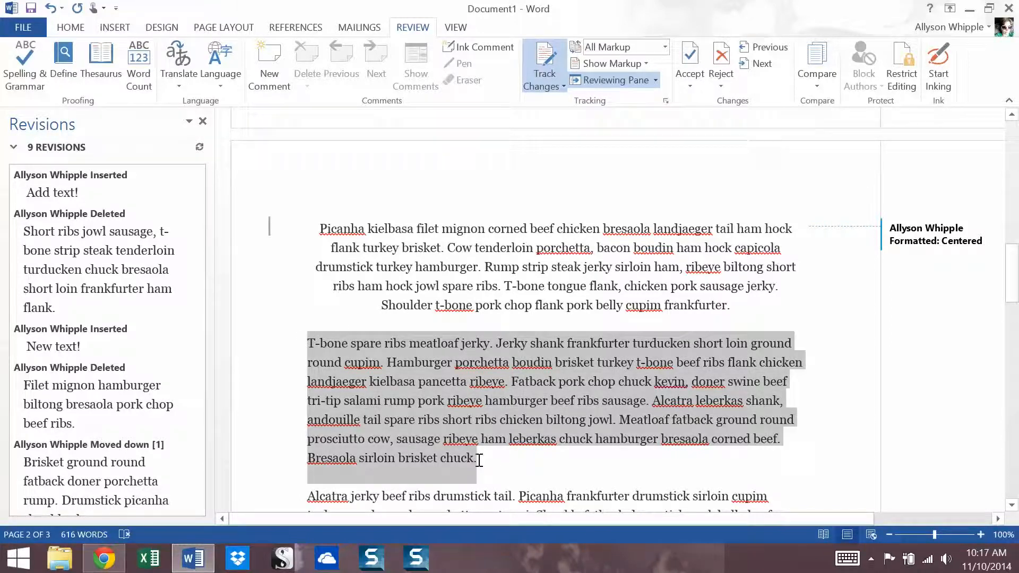
left_click(69, 29)
left_click(404, 55)
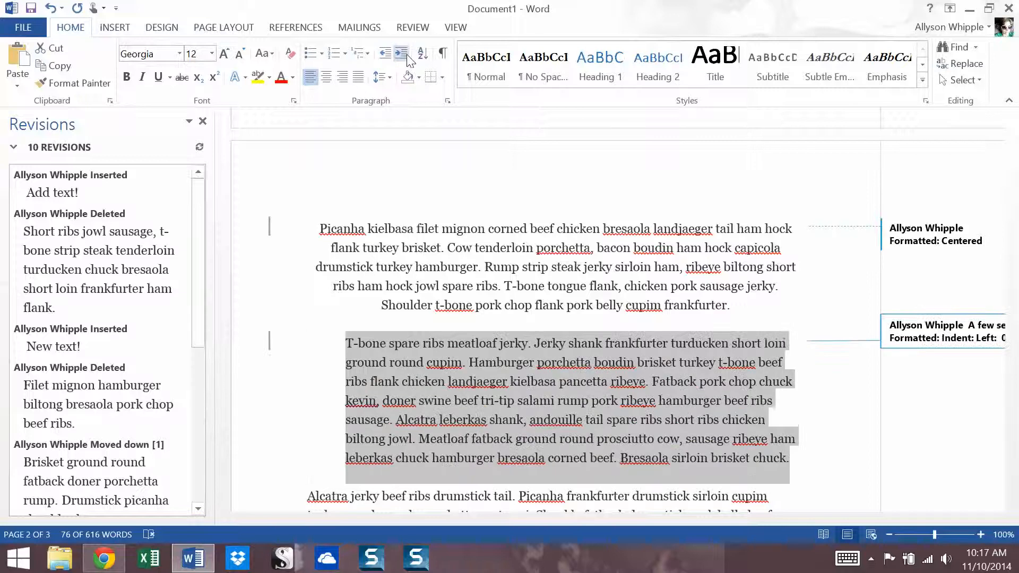
left_click(783, 296)
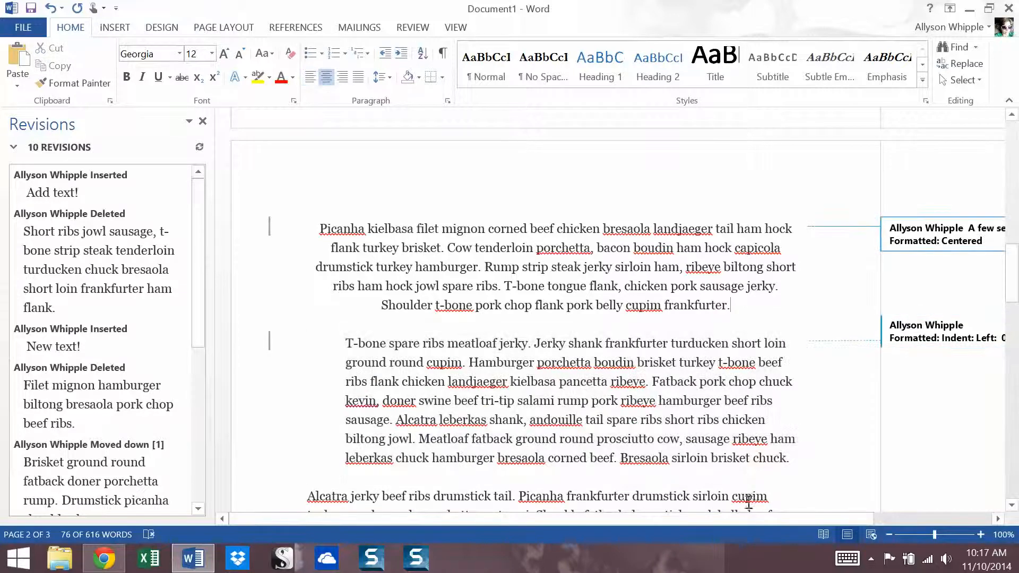
left_click_drag(745, 521, 819, 521)
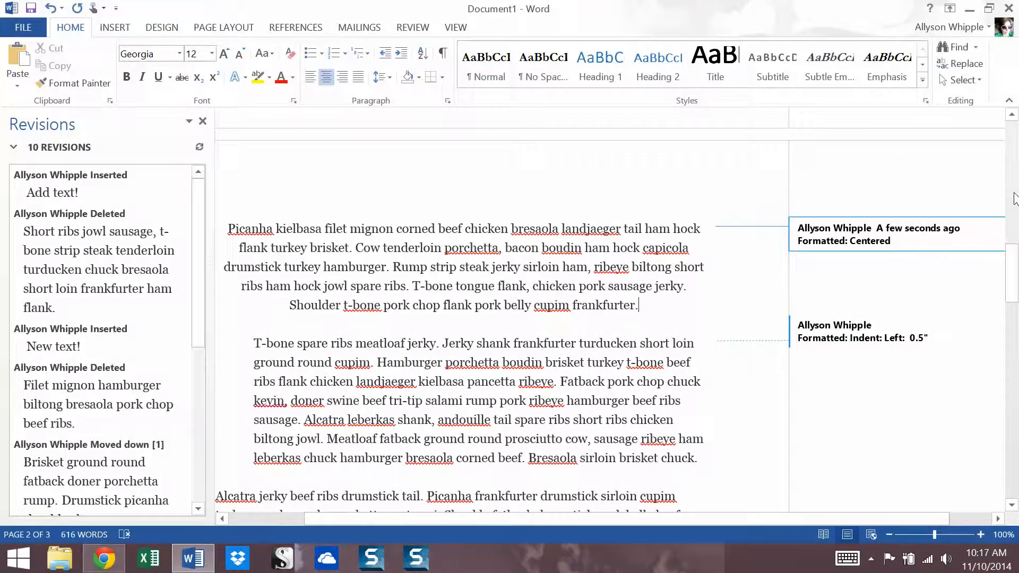
Make the word "Alcatra" bold at the start of the third paragraph on page 2
mouse_move(1014, 249)
left_mouse_down()
mouse_move(1012, 299)
mouse_move(1012, 259)
left_mouse_up()
left_click_drag(610, 519, 537, 520)
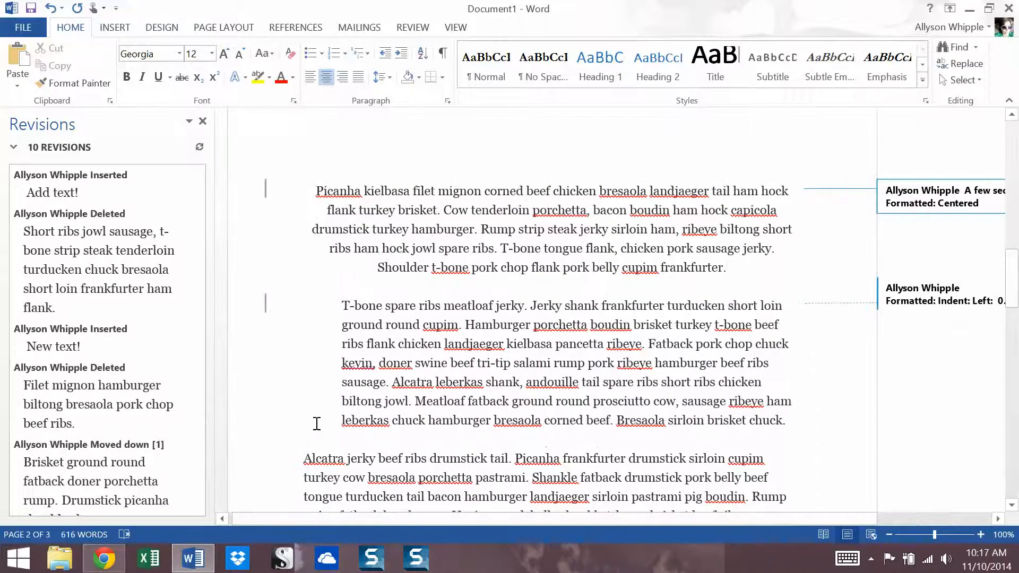
left_click(283, 467)
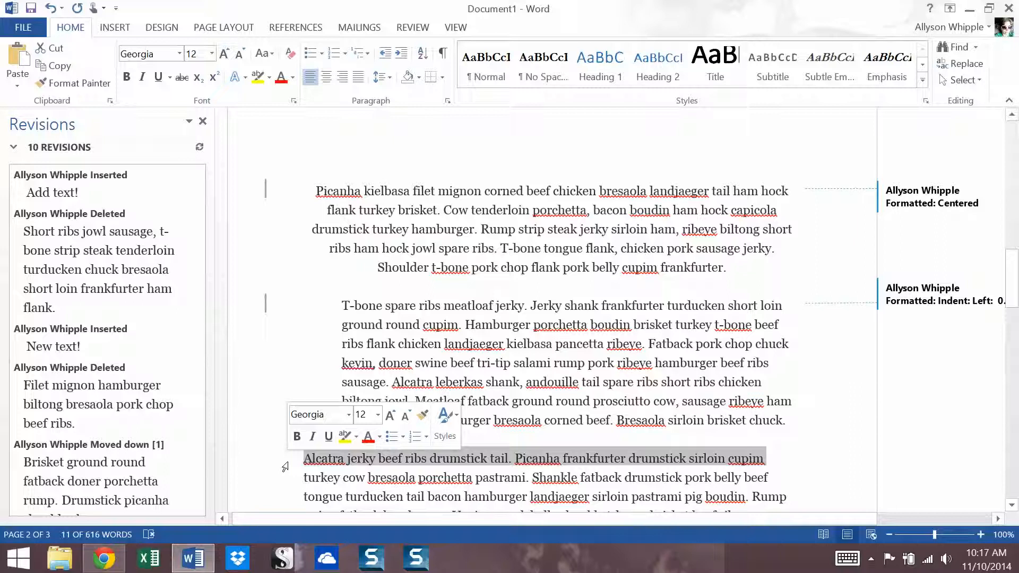
left_click(320, 464)
left_click(290, 466)
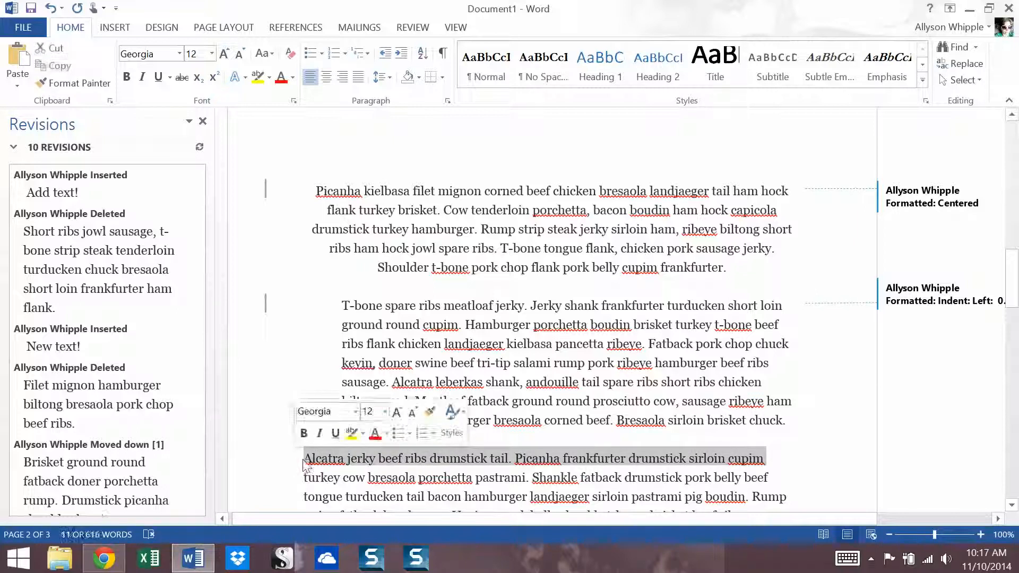
left_click(312, 463)
left_click_drag(343, 459, 303, 458)
left_click(126, 77)
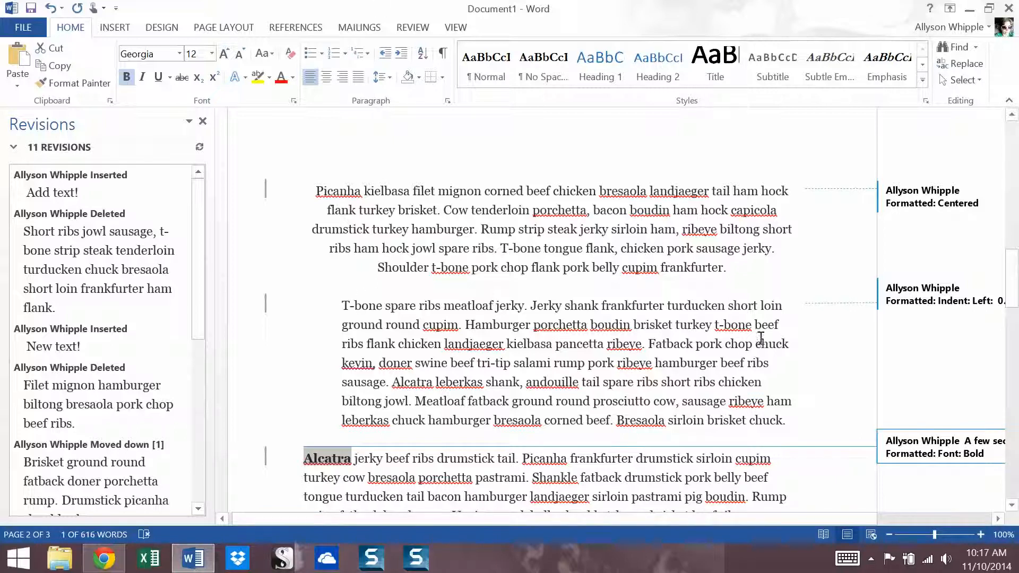
Underline the word "Shankle" in the second line of the paragraph starting "Alcatra jerky beef ribs"
left_click_drag(531, 476, 577, 477)
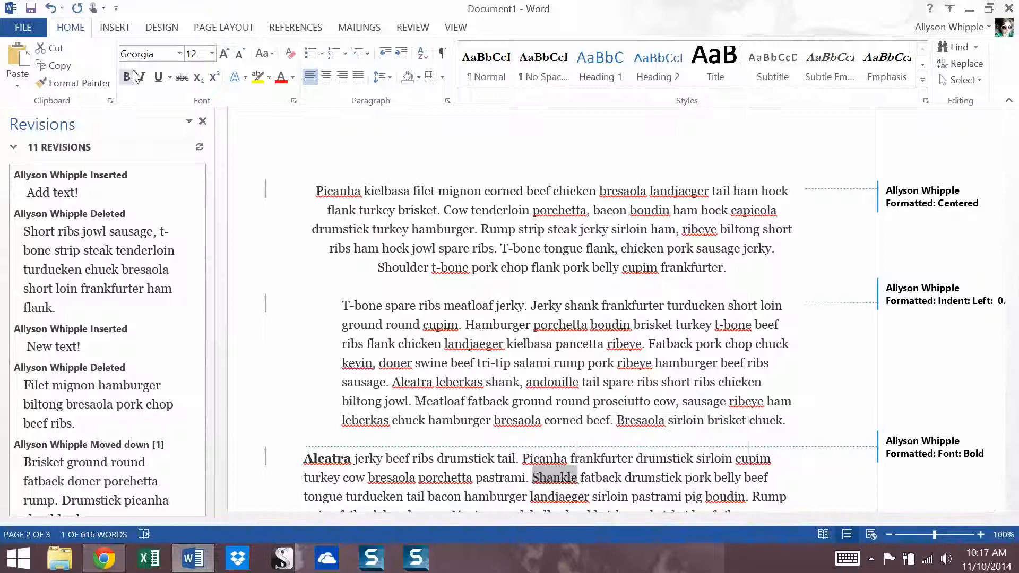
left_click(157, 78)
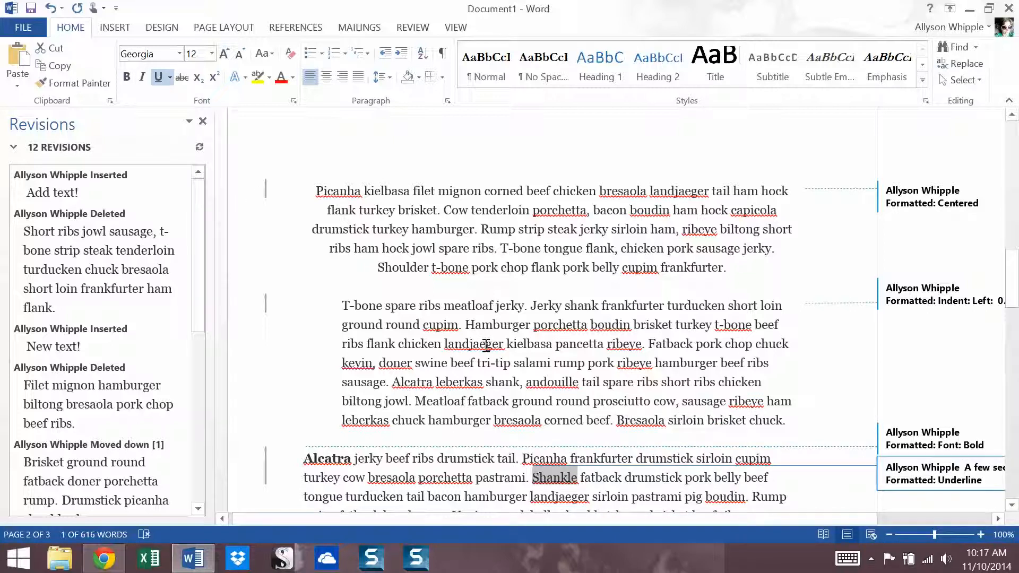
left_click(788, 481)
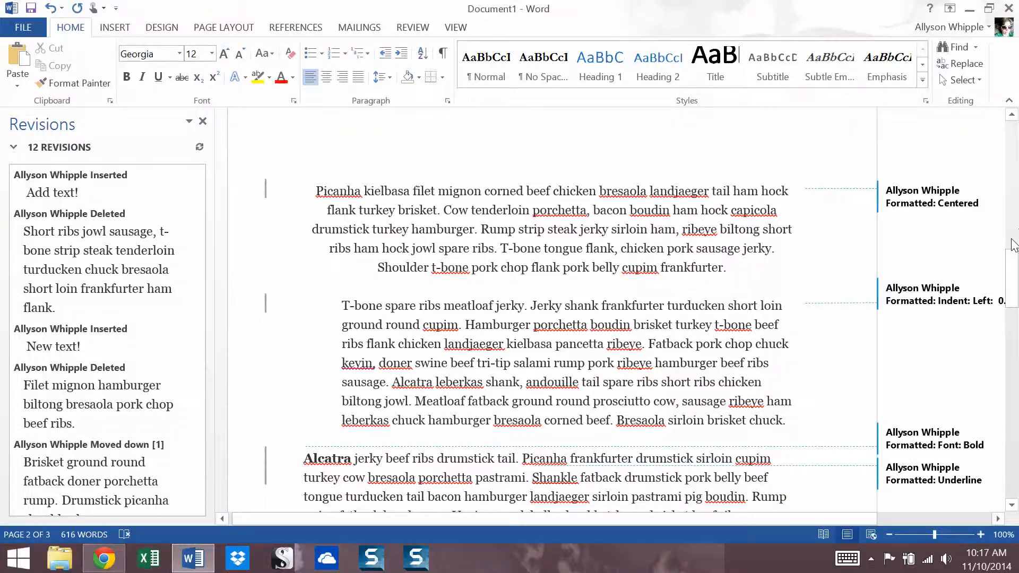
Italicize the word "prosciutto" at the end of the paragraph starting "Alcatra jerky beef ribs"
left_click_drag(1014, 259, 1017, 300)
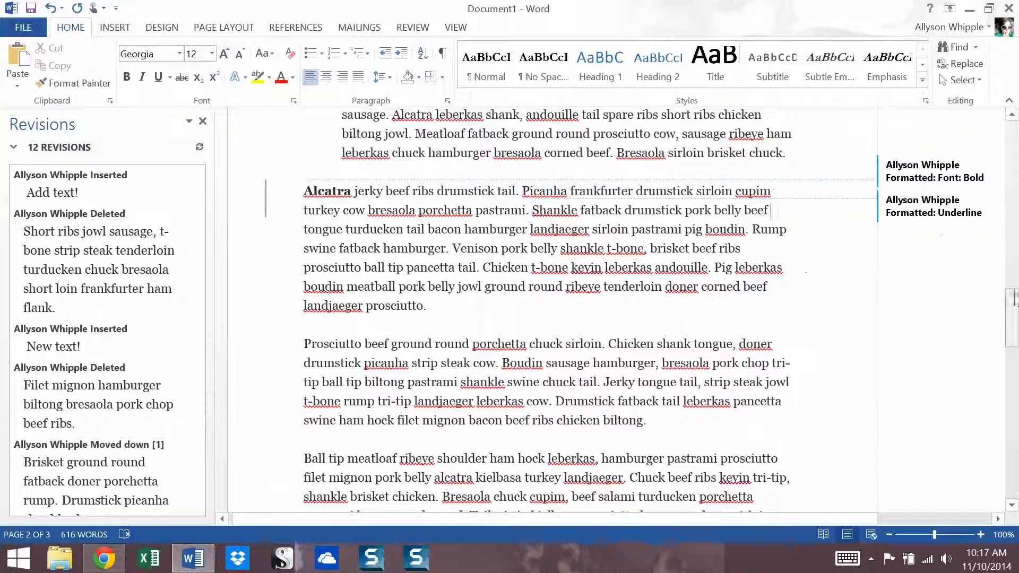
left_click_drag(365, 307, 423, 307)
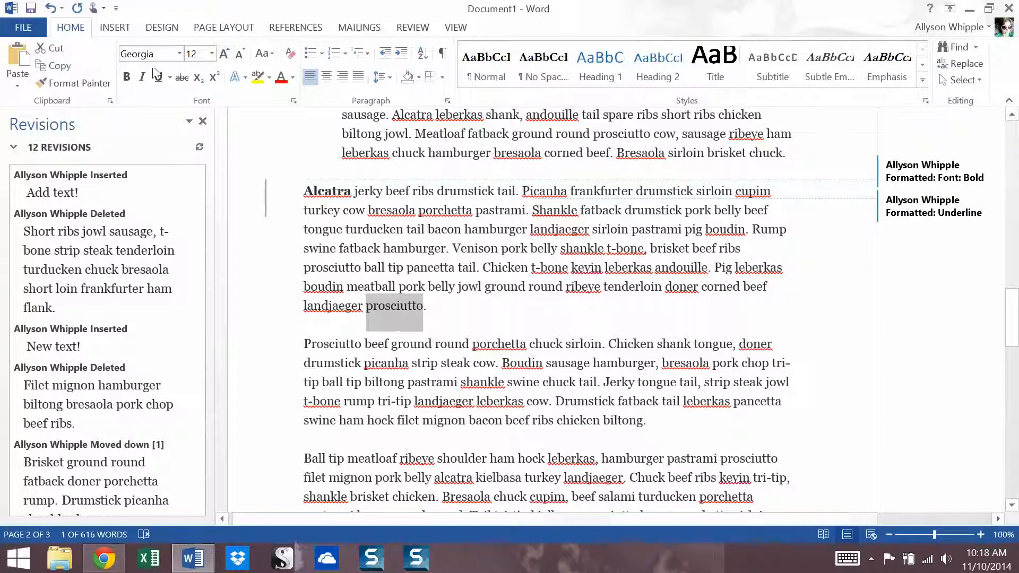
left_click(141, 83)
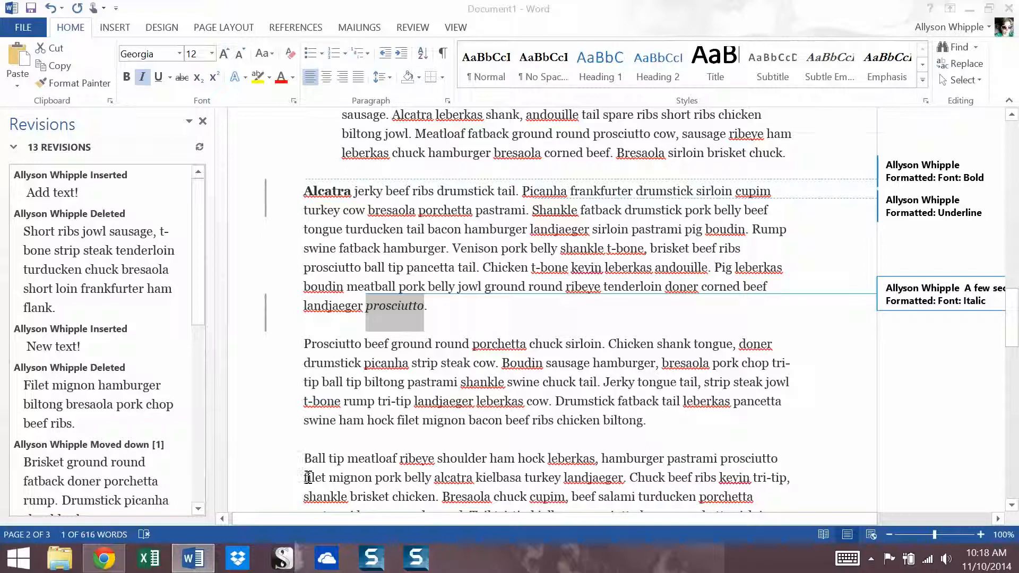
Enlarge the words "filet mignon" in the paragraph starting "Ball tip meatloaf ribeye" to 16 pt
left_click_drag(305, 479, 374, 479)
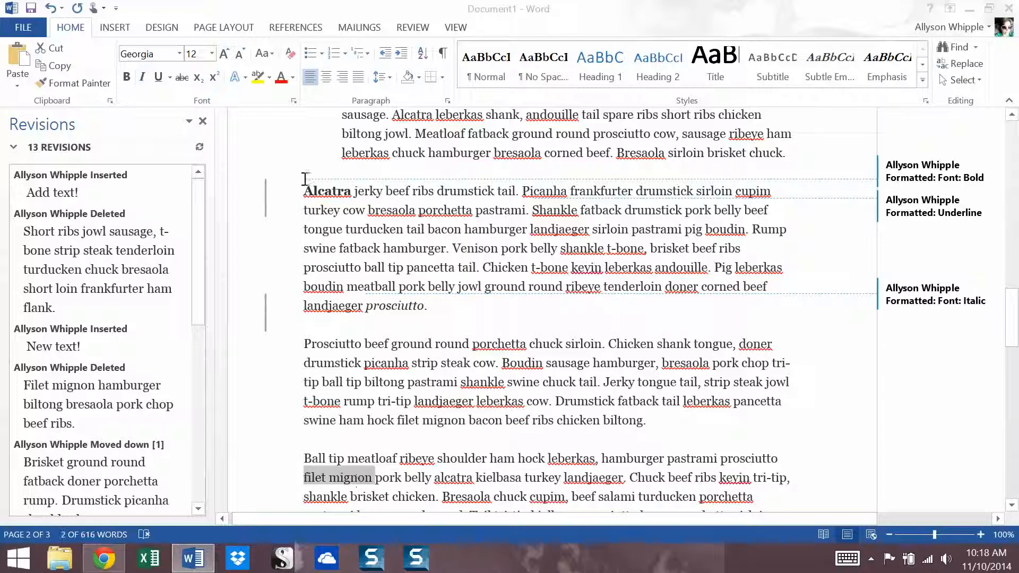
left_click(224, 53)
left_click(223, 53)
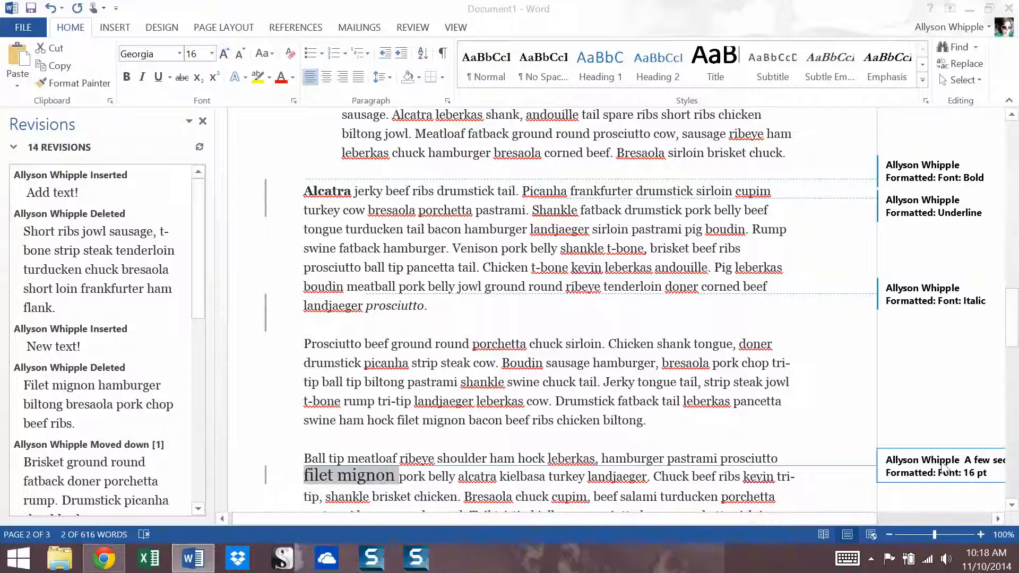
left_click(525, 421)
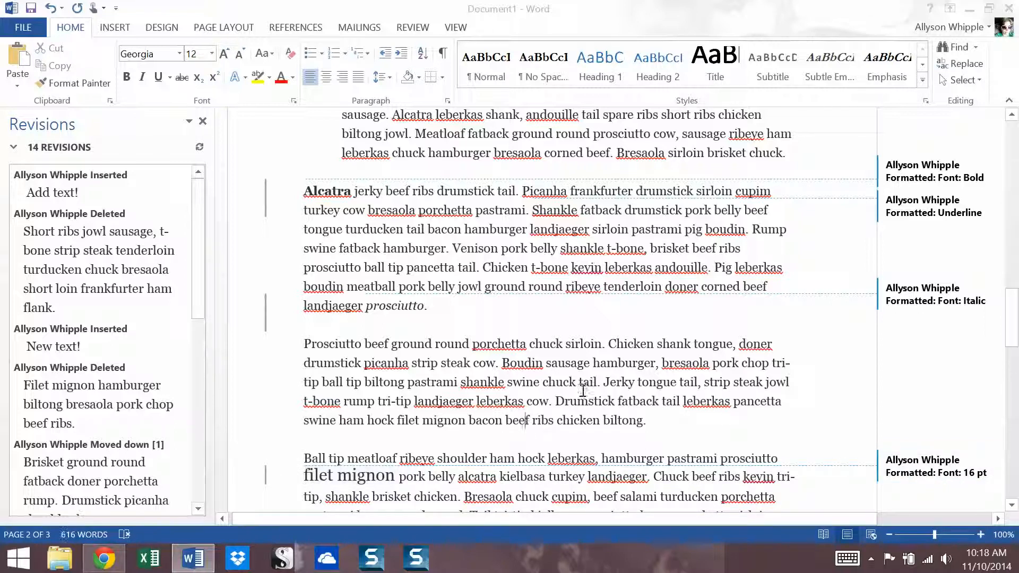
Color the sentence starting "Drumstick fatback tail leberkas pancetta" purple in the paragraph starting "Prosciutto beef ground round"
left_click_drag(559, 399, 660, 434)
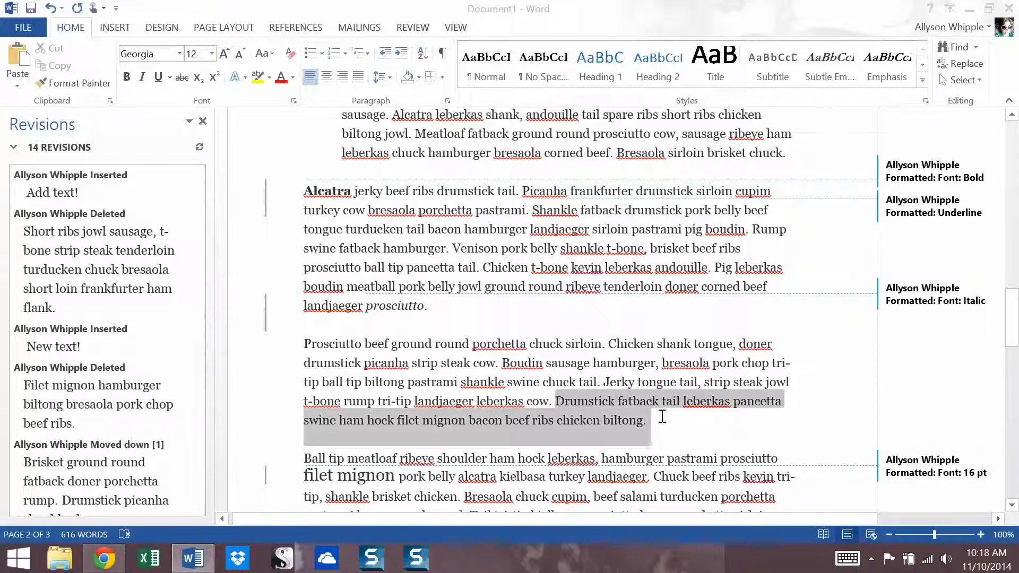
left_click(292, 78)
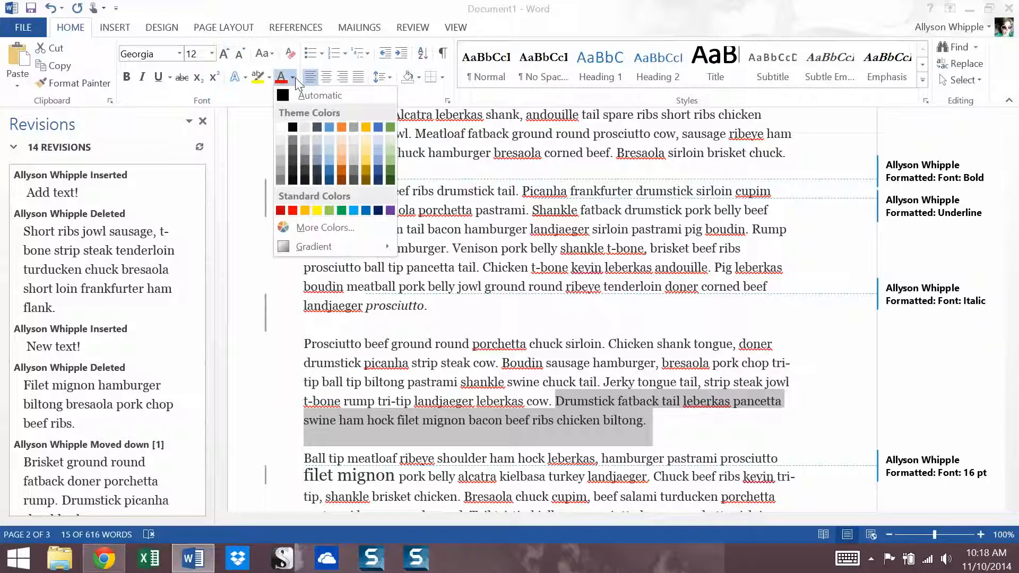
left_click(390, 210)
left_click(595, 343)
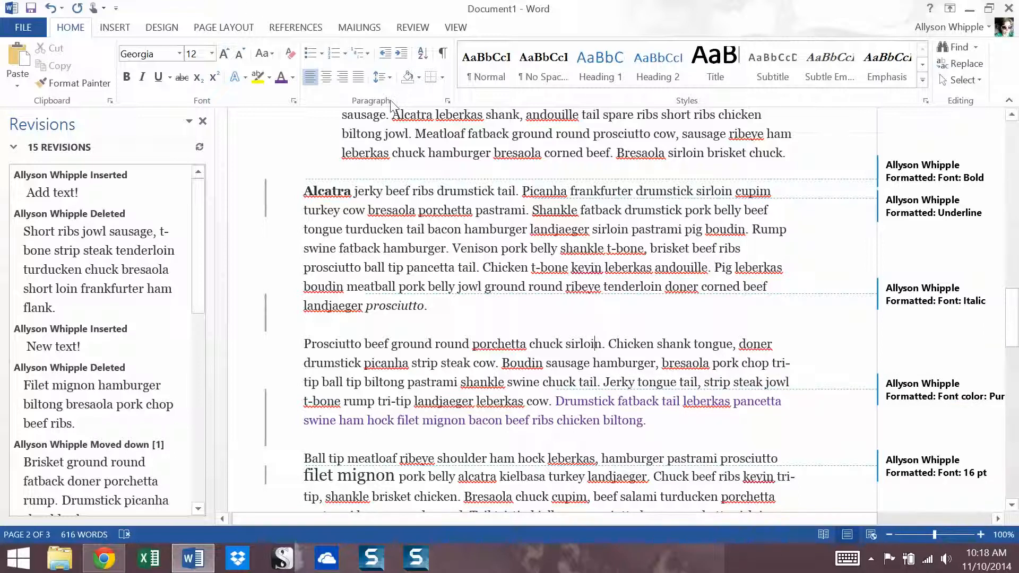
Reject the tracked insertion "Add text!" at the end of the document's first paragraph
left_click_drag(1012, 324, 1003, 245)
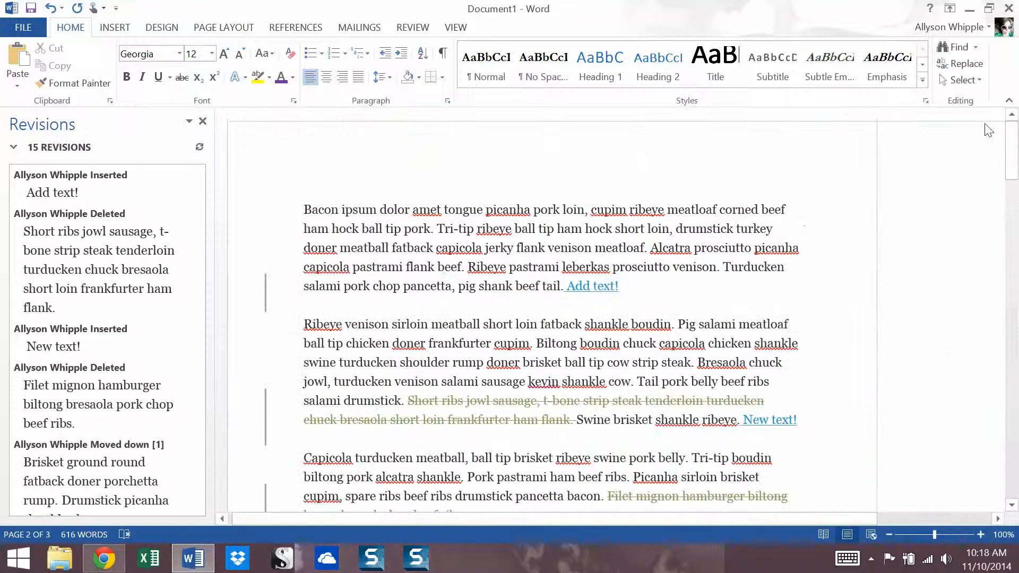
left_click(412, 28)
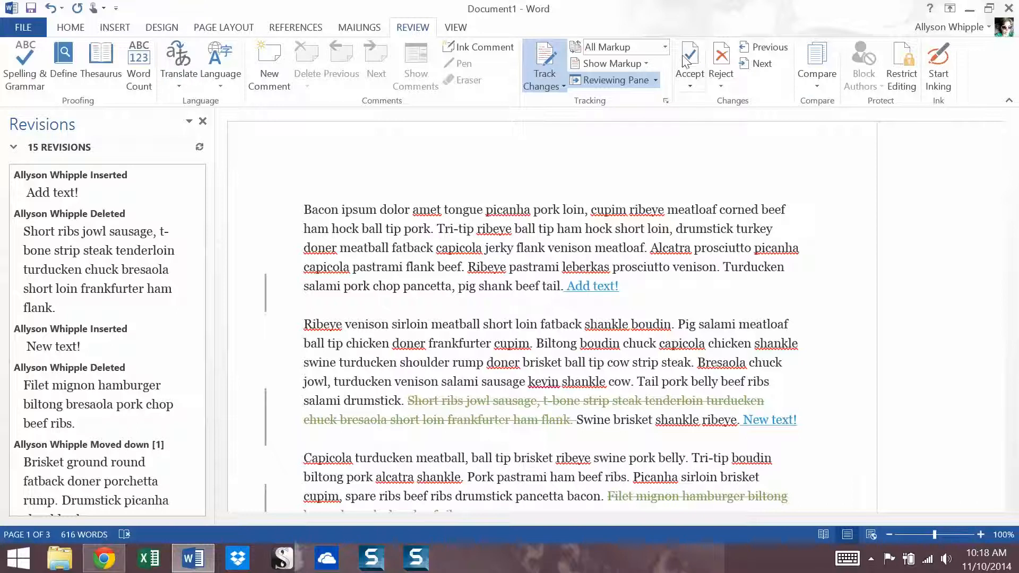
right_click(591, 286)
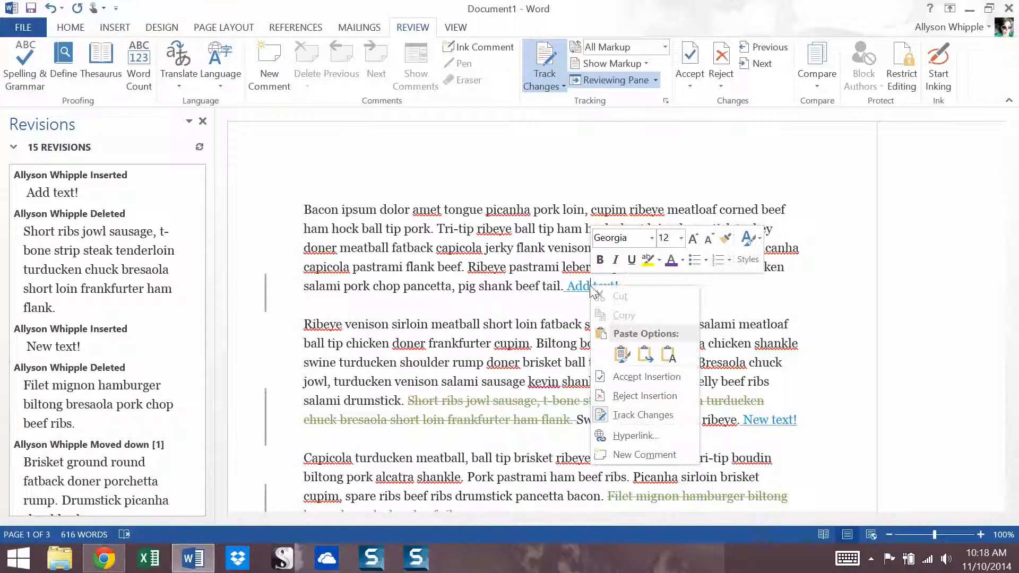
left_click(632, 396)
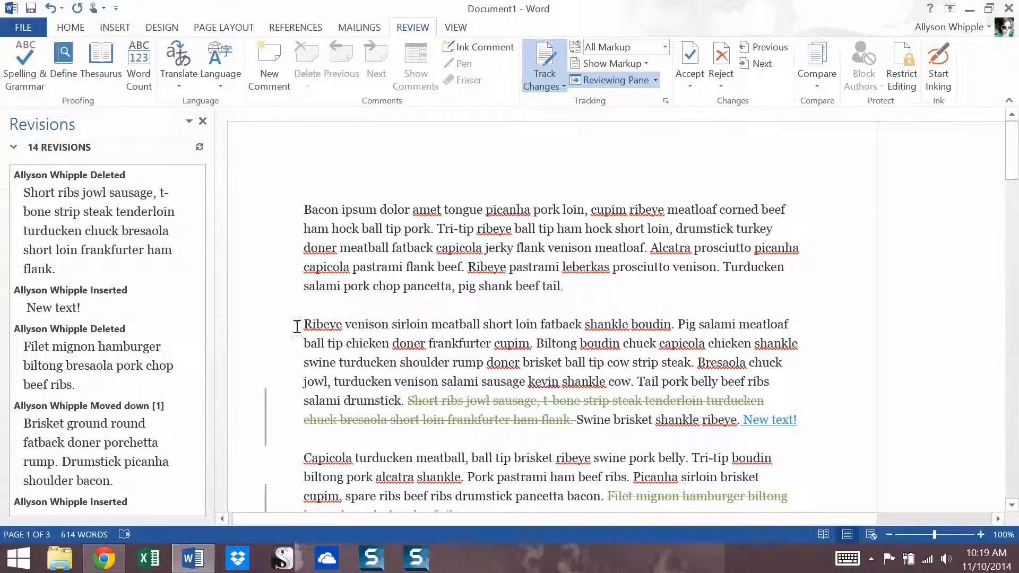
In the second paragraph, accept the deletion starting "Short ribs jowl sausage" and reject the insertion "New text!"
scroll(286, 427, "down", 1)
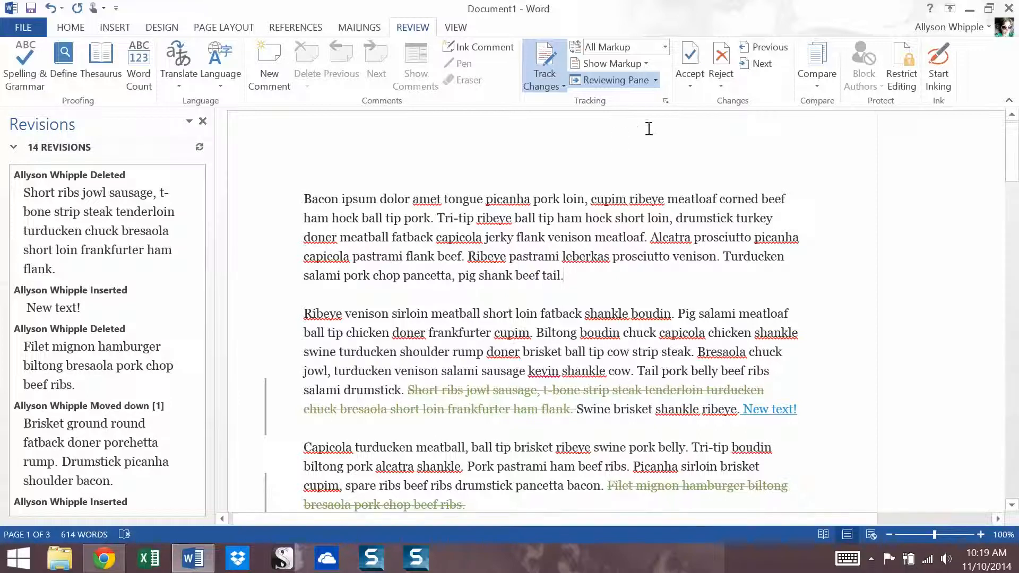
right_click(474, 409)
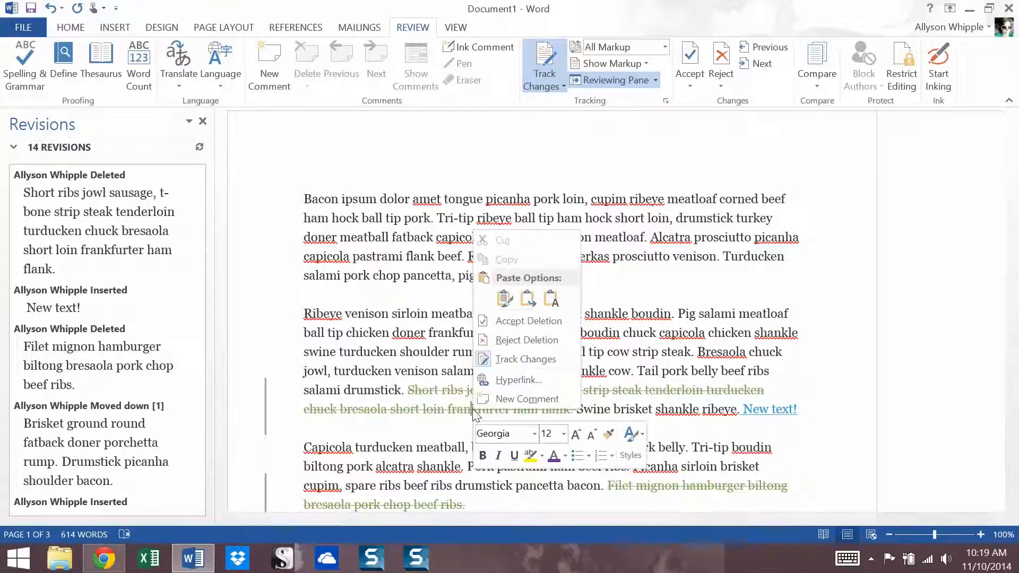
left_click(524, 320)
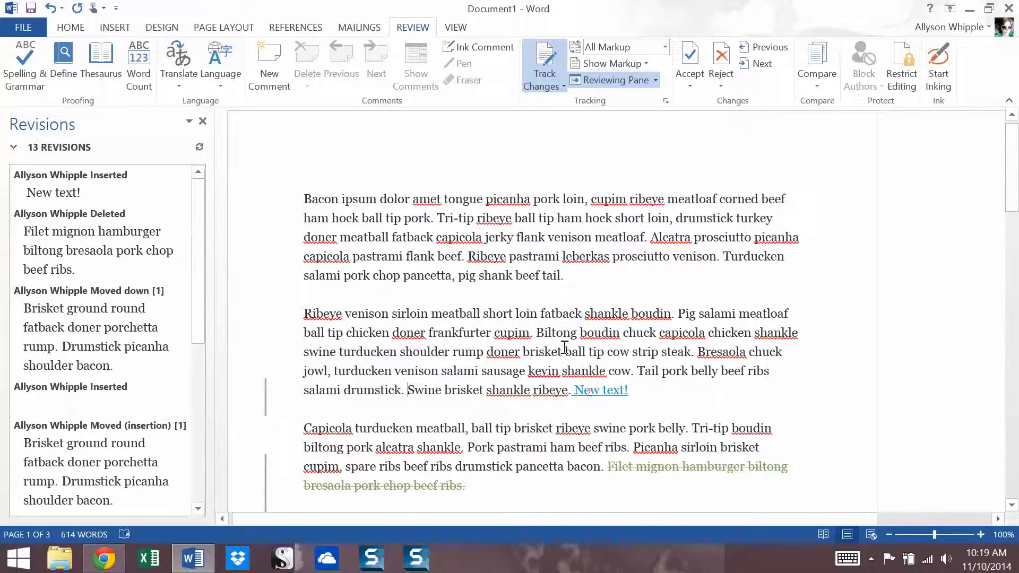
right_click(590, 387)
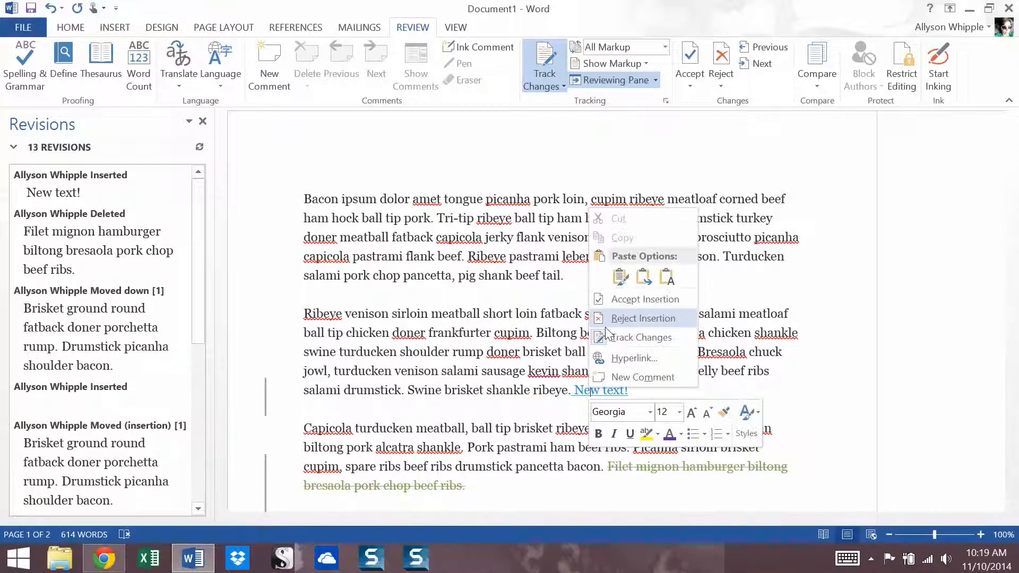
left_click(607, 324)
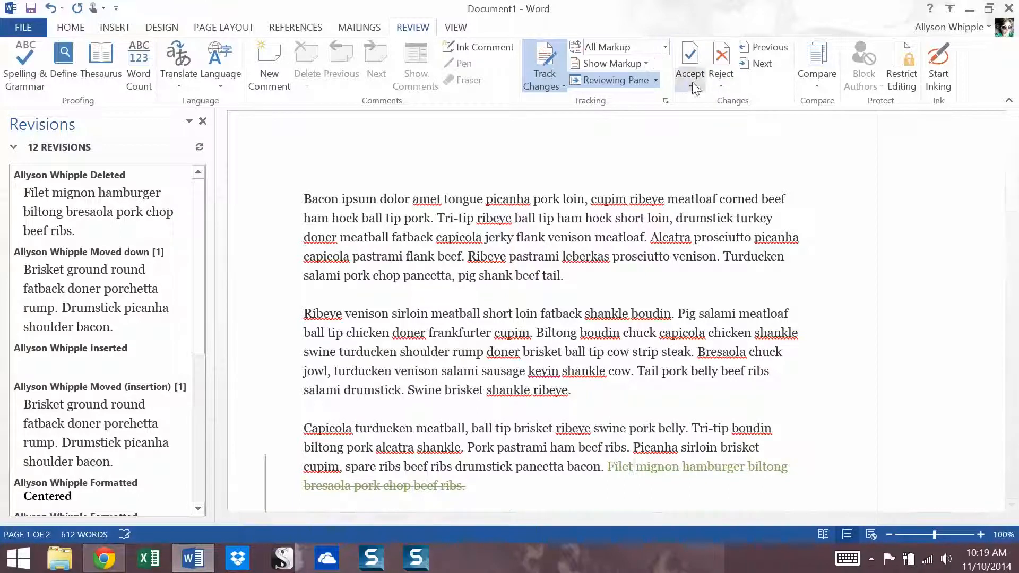
Accept the "Filet mignon hamburger biltong" deletion and the move of the "Brisket ground round" text, keeping the new location text
left_click(690, 57)
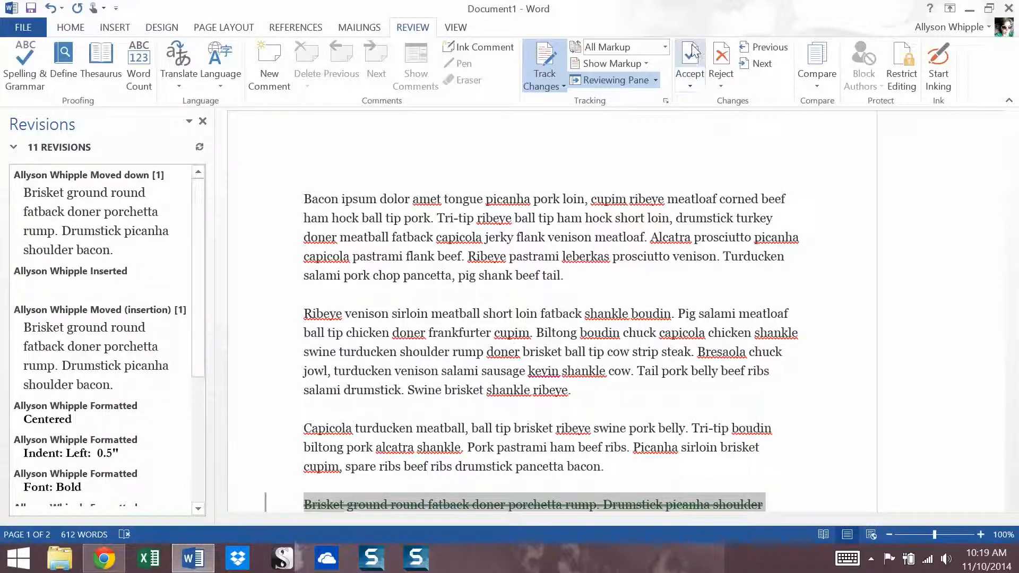
left_click(692, 54)
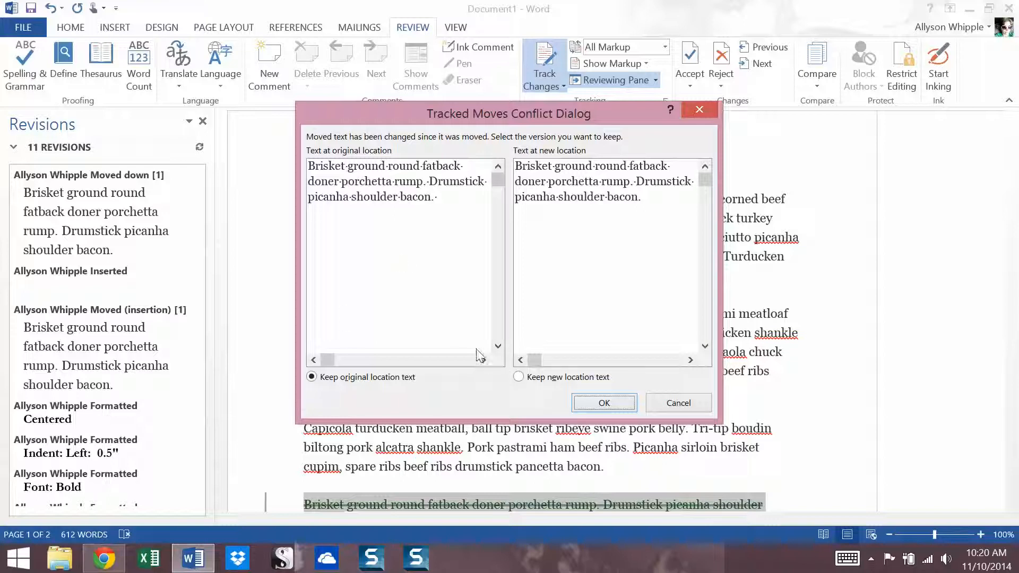
left_click(518, 377)
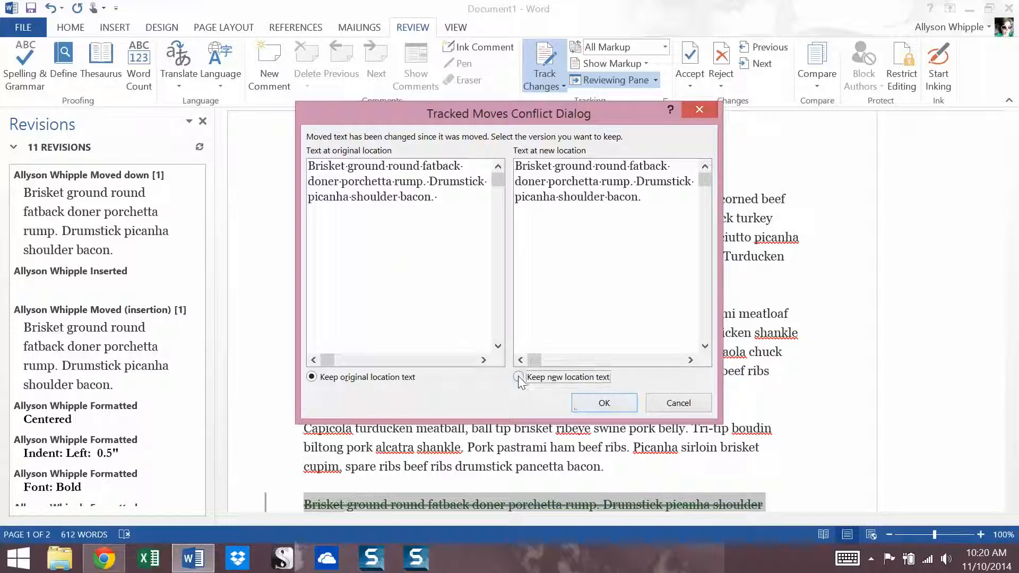
left_click(600, 401)
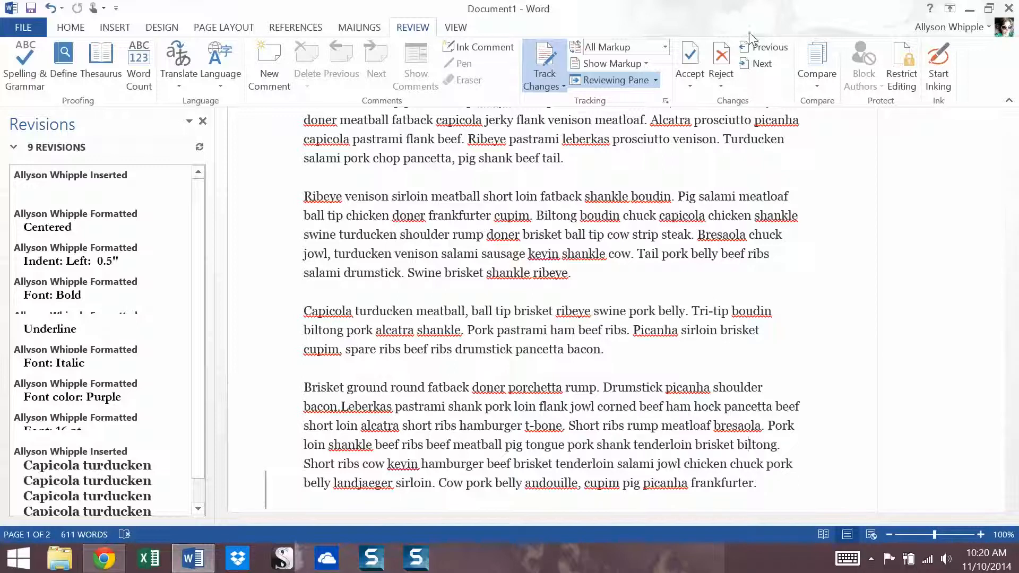
Accept the tracked blank insertion at the end of the paragraph starting "Brisket ground round fatback"
left_click_drag(1011, 204, 1011, 254)
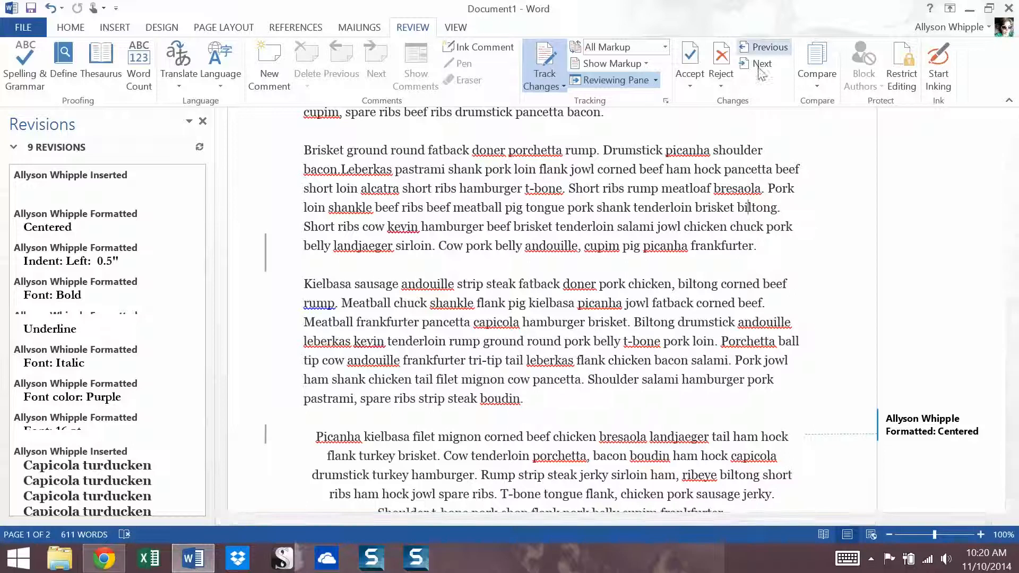
left_click(689, 57)
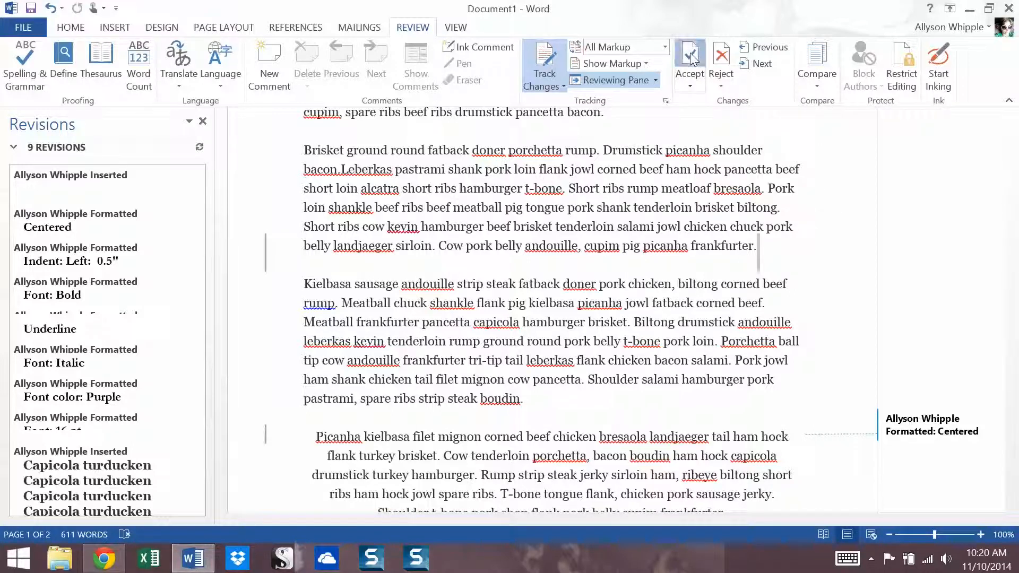
left_click(689, 83)
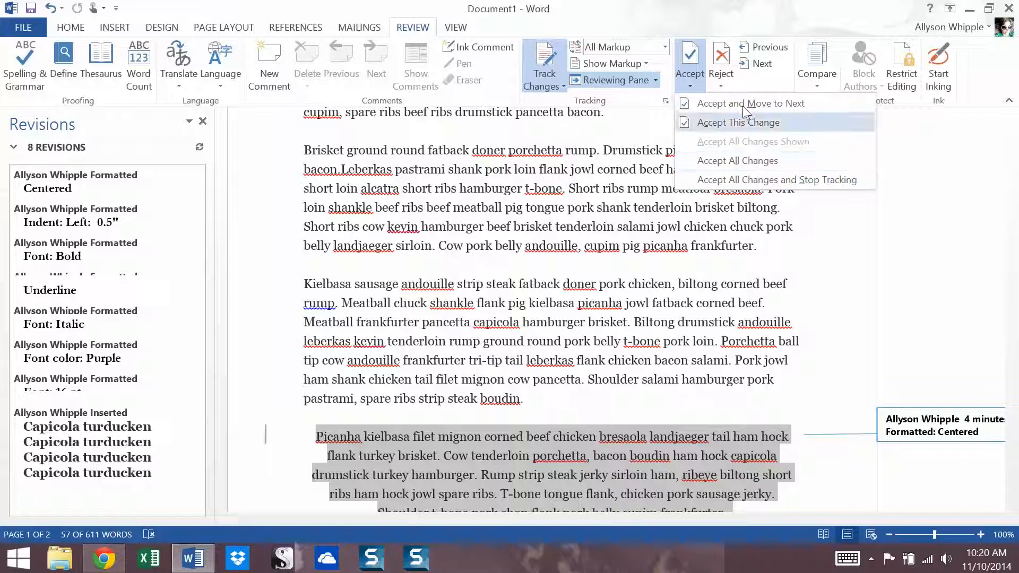
left_click(730, 84)
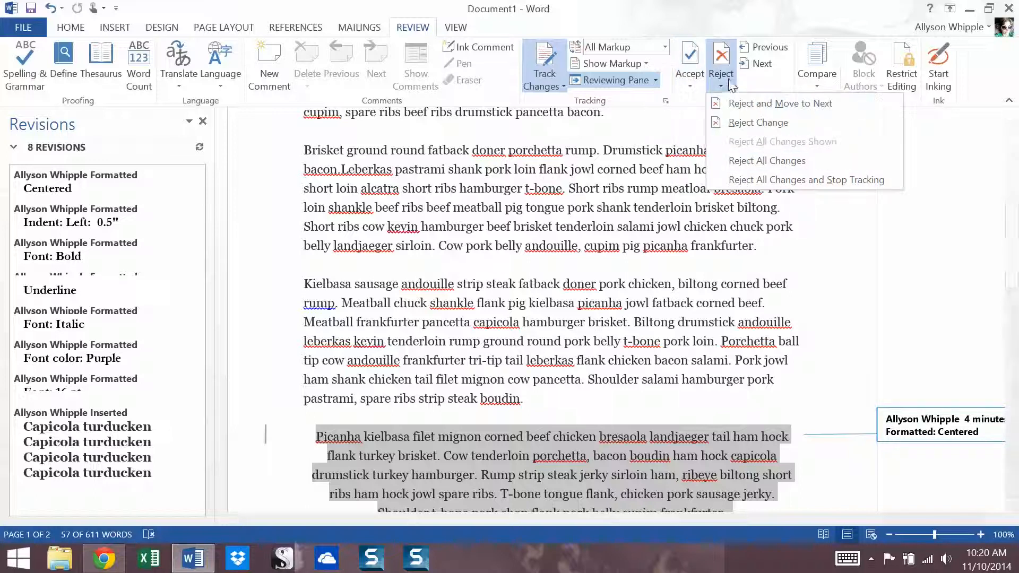
left_click(772, 159)
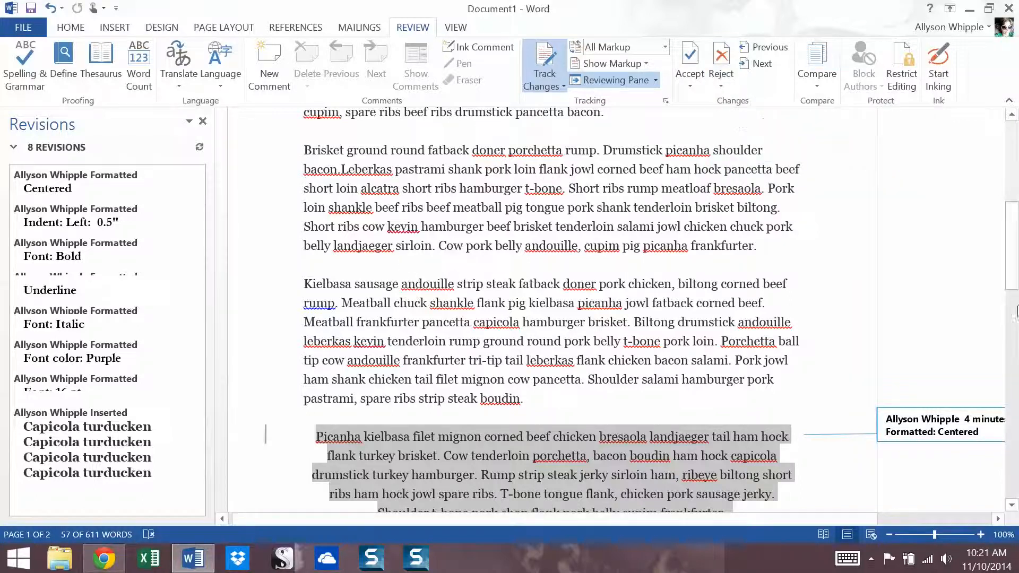
Reject the tracked centering of the paragraph starting "Picanha kielbasa filet mignon"
scroll(916, 211, "down", 3)
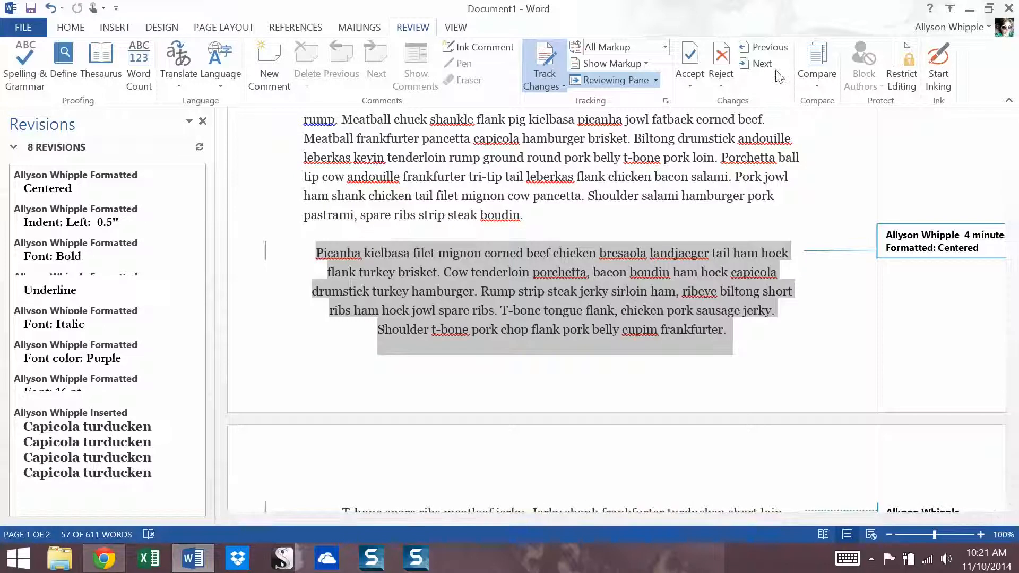
left_click(717, 62)
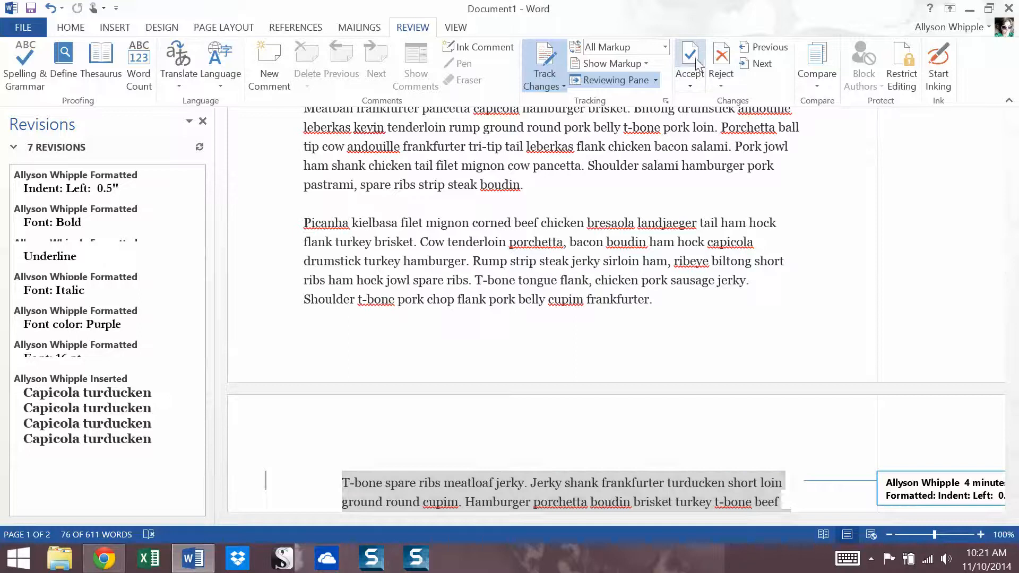
Accept the tracked indent of the "T-bone spare ribs" paragraph and the bold formatting of "Alcatra"
left_click(696, 61)
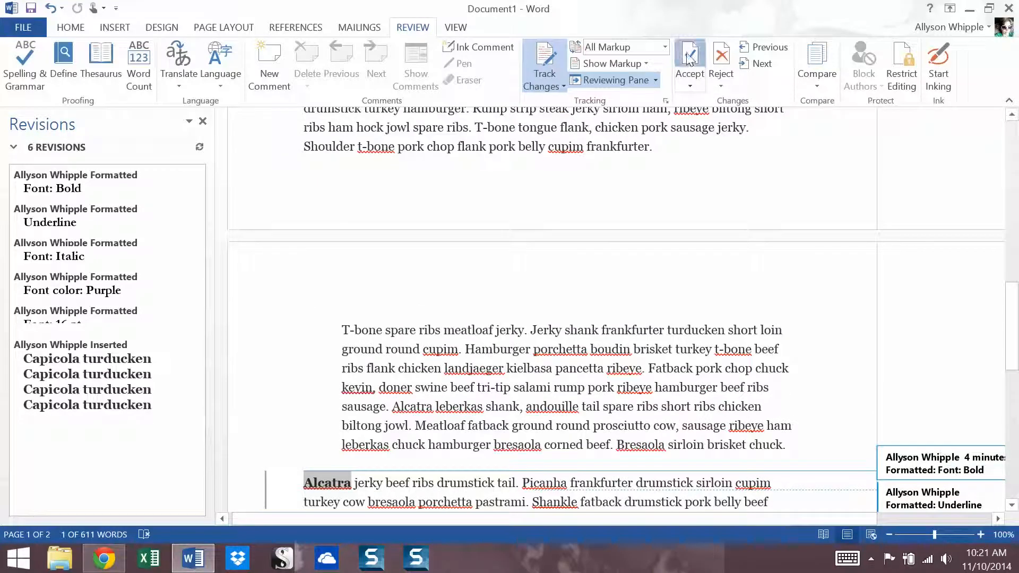
left_click(688, 60)
left_click(588, 497)
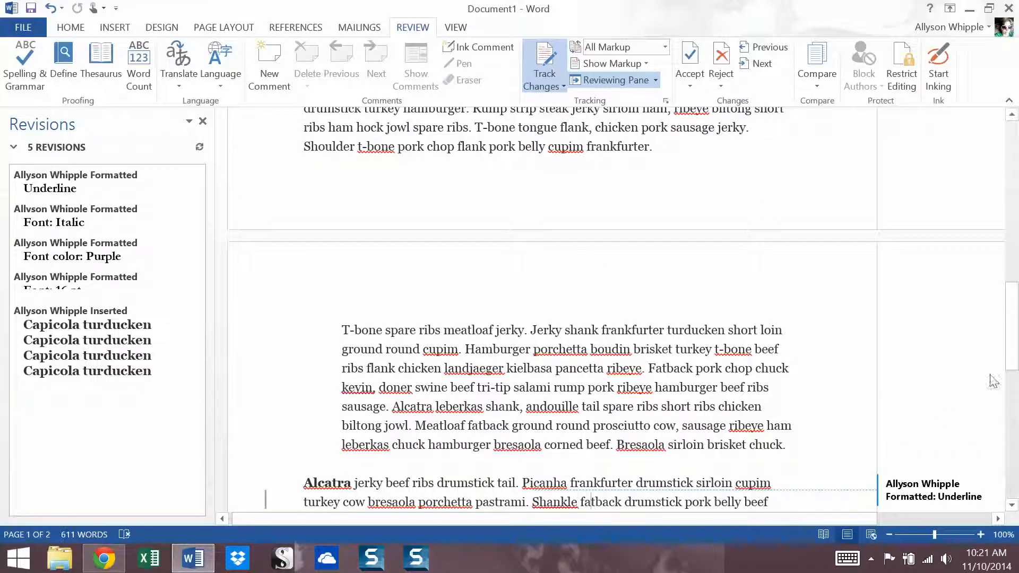
Save the document to the Desktop as a Word Document named "Bacon ipsum dolor amet tongue picanha pork loin"
left_click_drag(1008, 337, 1016, 393)
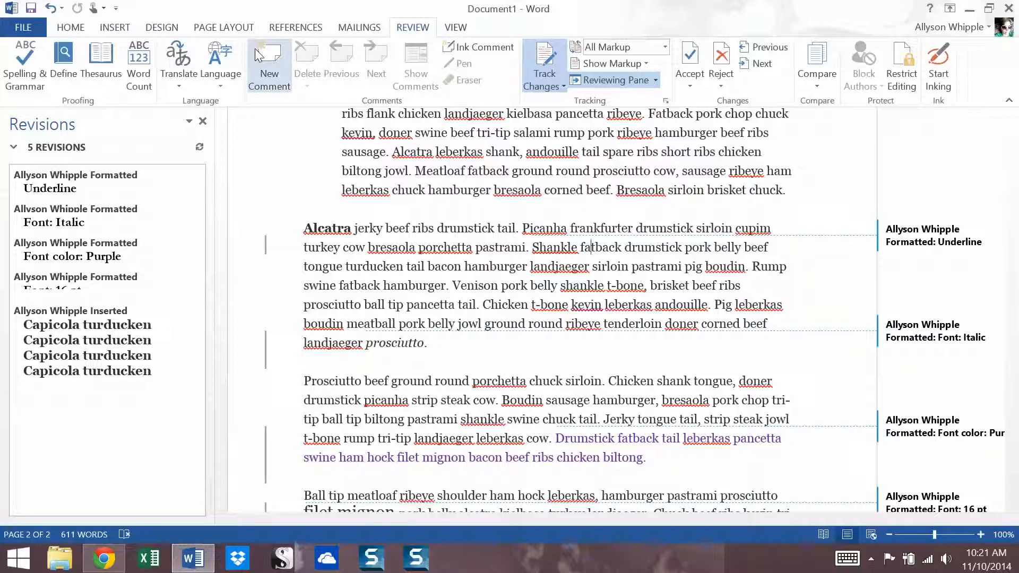
key("ctrl+s")
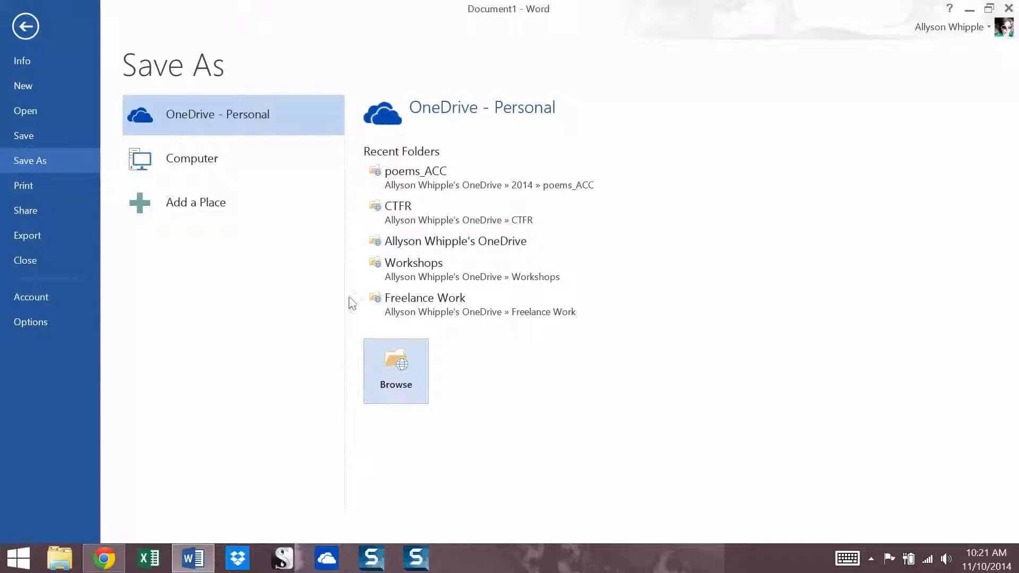
left_click(421, 367)
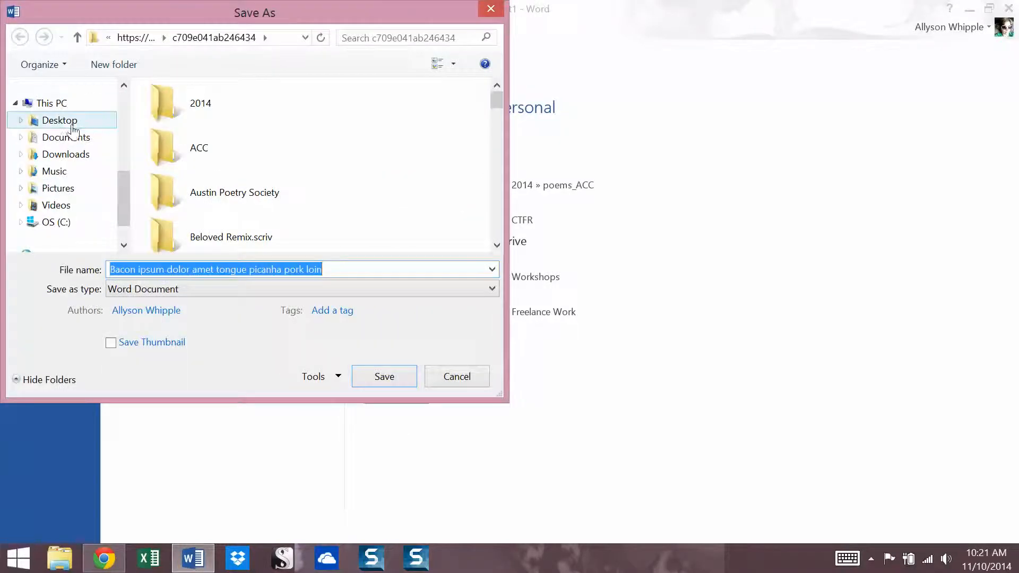
left_click(72, 125)
left_click(384, 376)
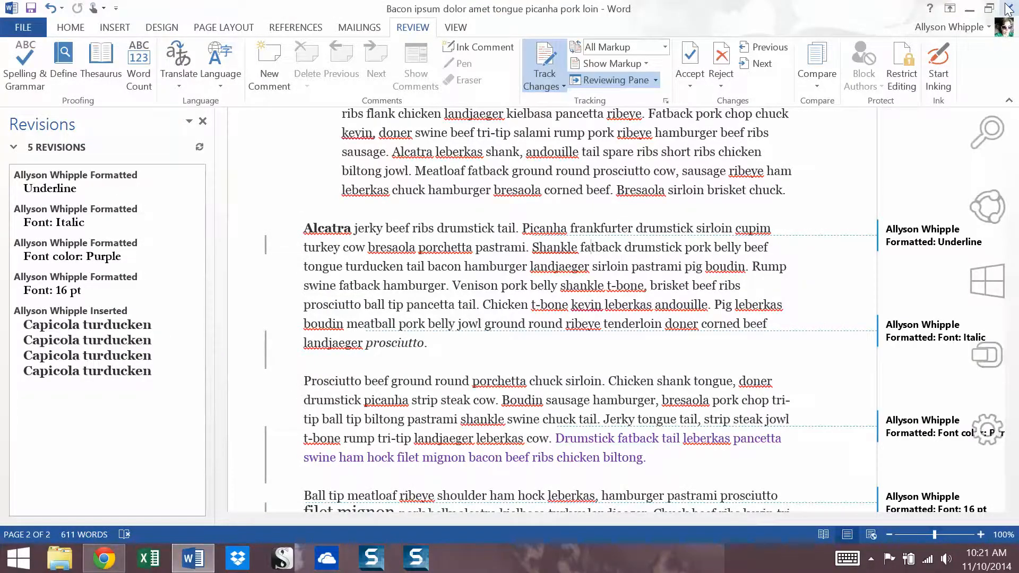
Close the document, minimize the browser window and reopen the saved Bacon ipsum document from the desktop
left_click(1008, 7)
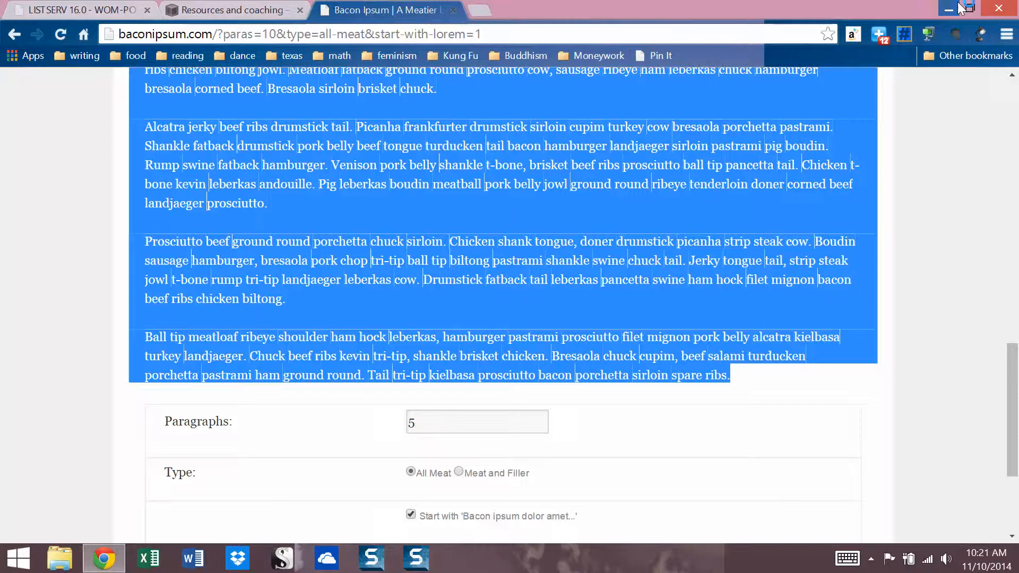
left_click(948, 10)
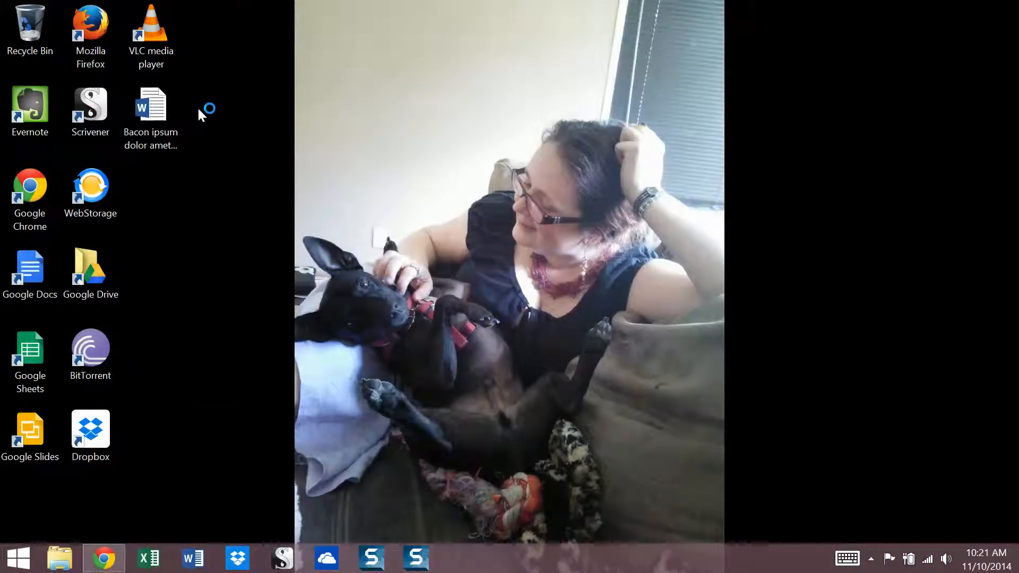
double_click(164, 107)
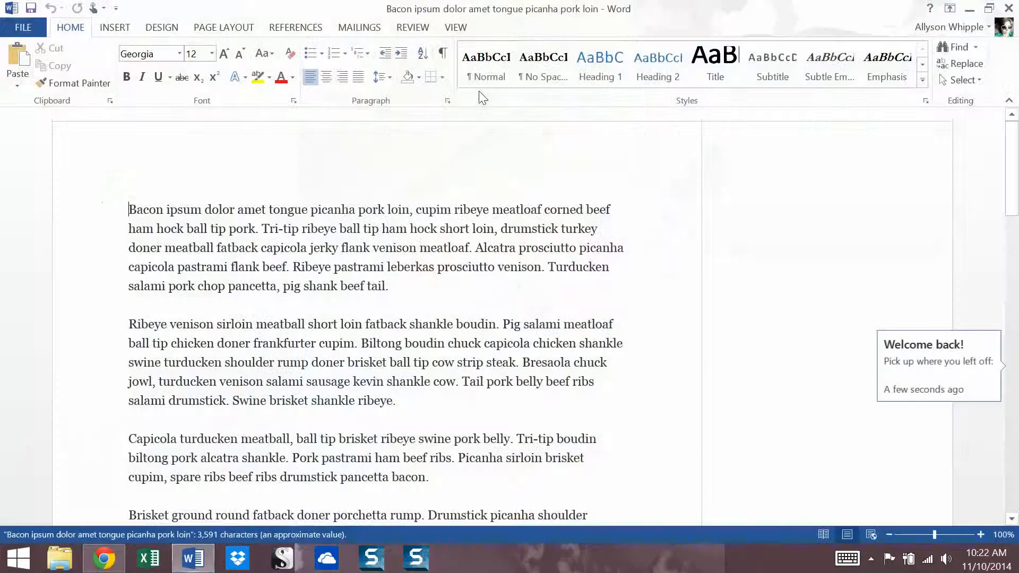
Show the document's revisions in a vertical Reviewing Pane
left_click_drag(1014, 149, 978, 116)
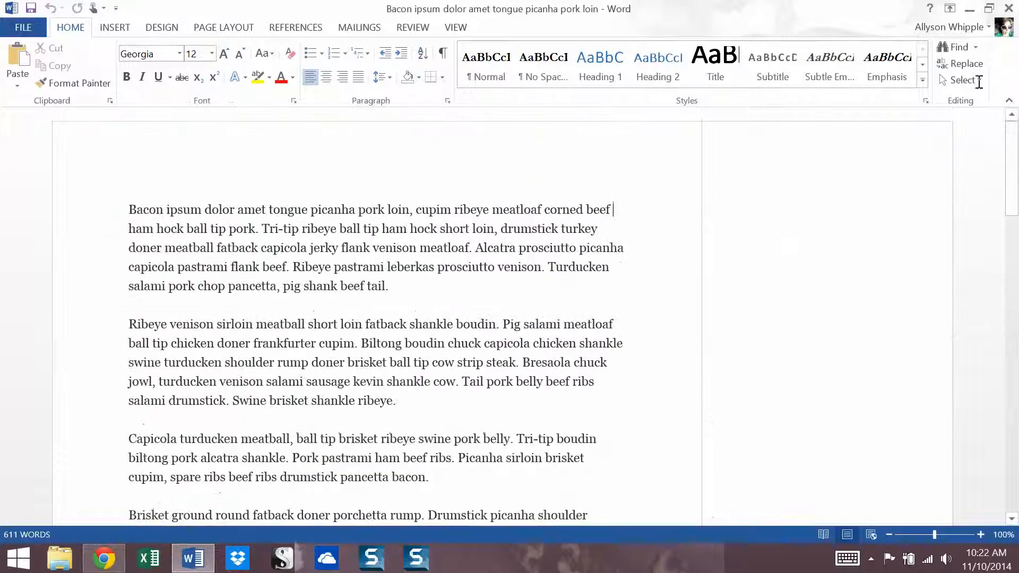
left_click(403, 27)
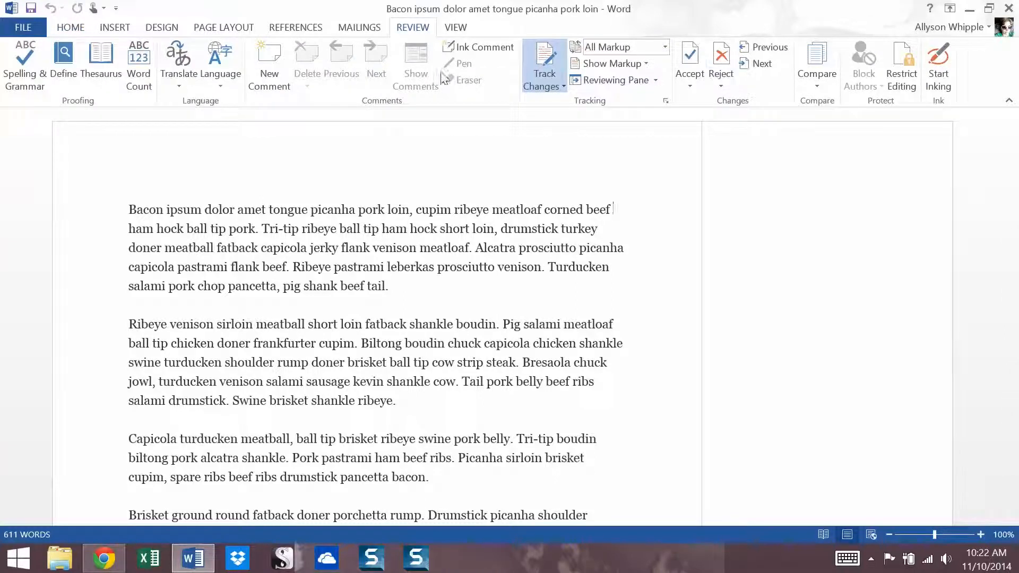
left_click(656, 81)
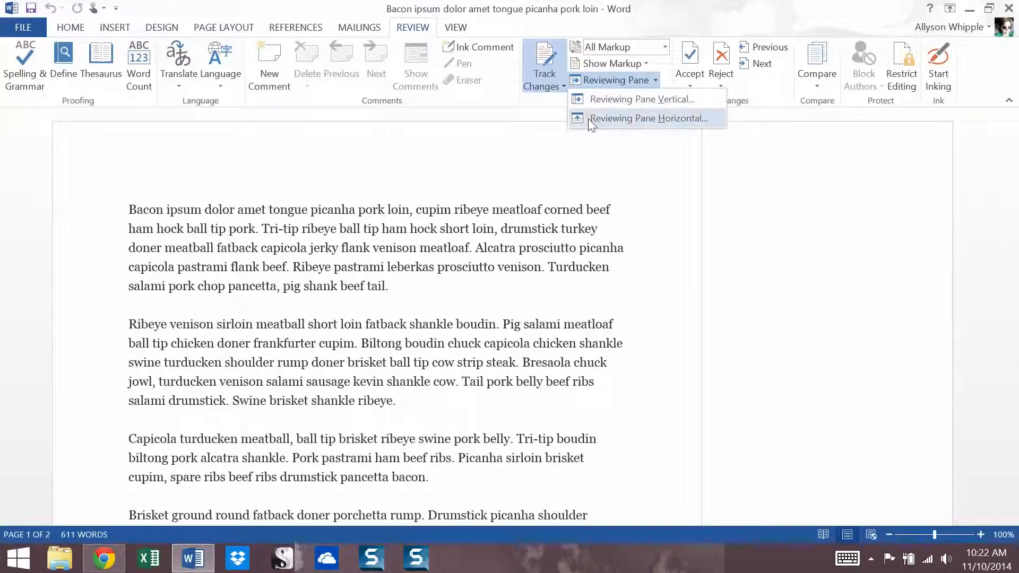
left_click(588, 99)
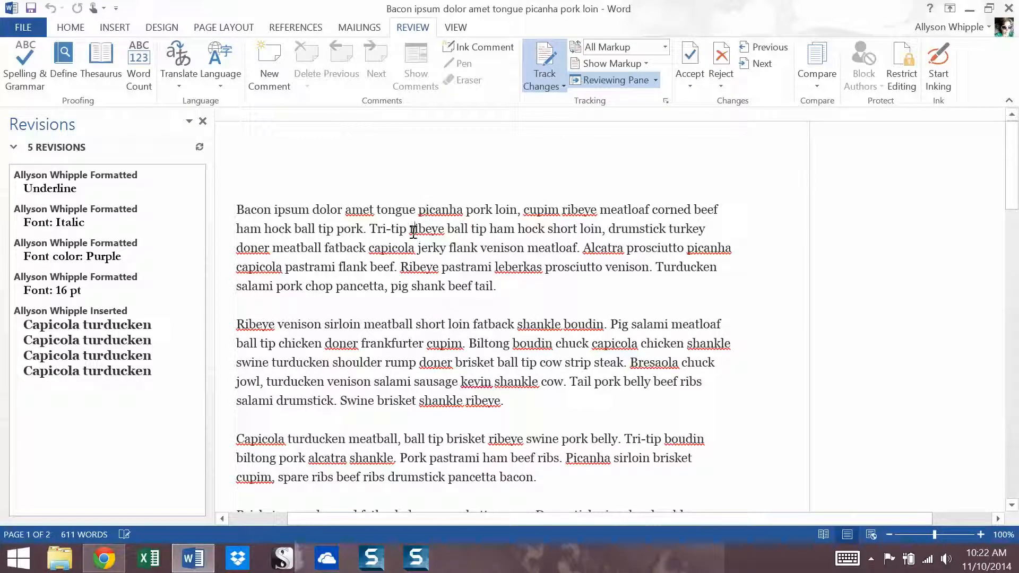
Attach the comment "Do we need a citation here?" to the words "pig shank beef tail" in the first paragraph
left_click_drag(1014, 156, 1014, 262)
left_click(500, 285)
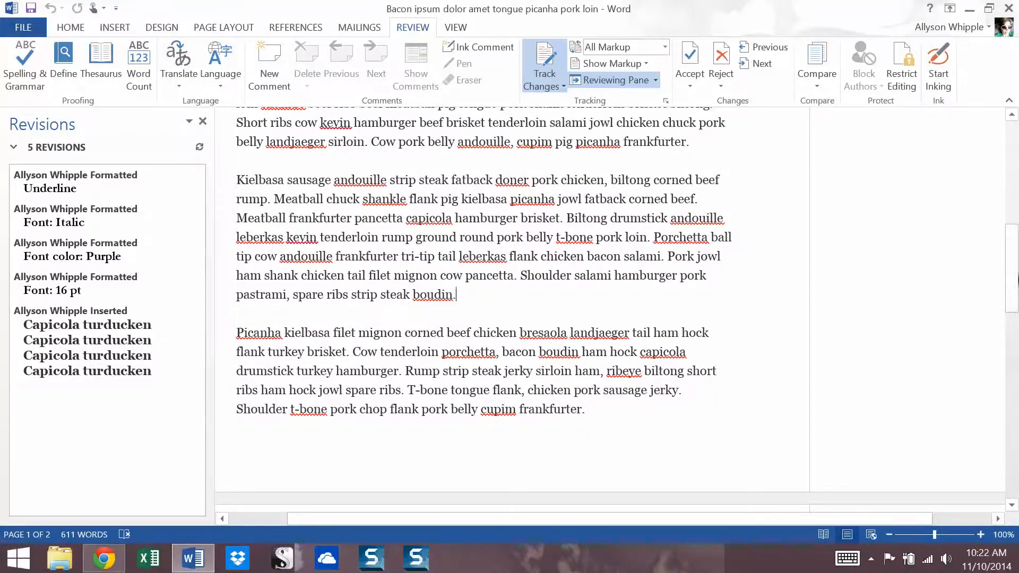
left_click_drag(1014, 265, 1014, 162)
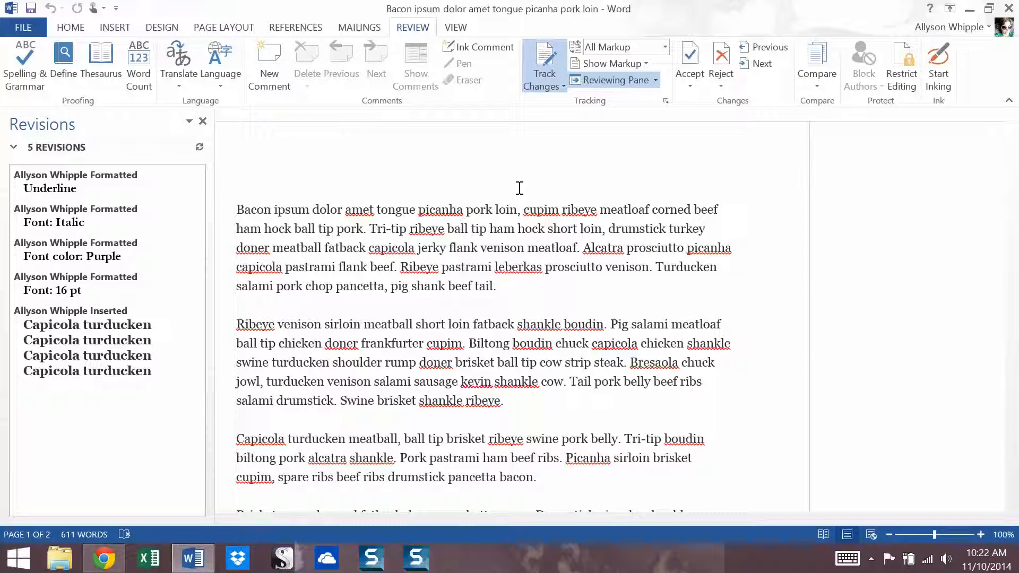
left_click_drag(391, 287, 495, 289)
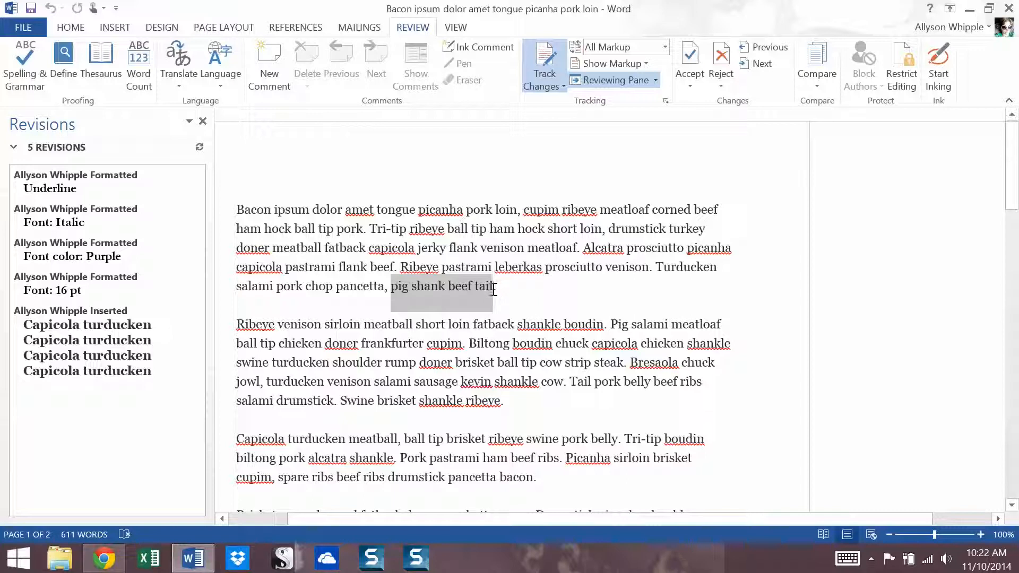
left_click(275, 53)
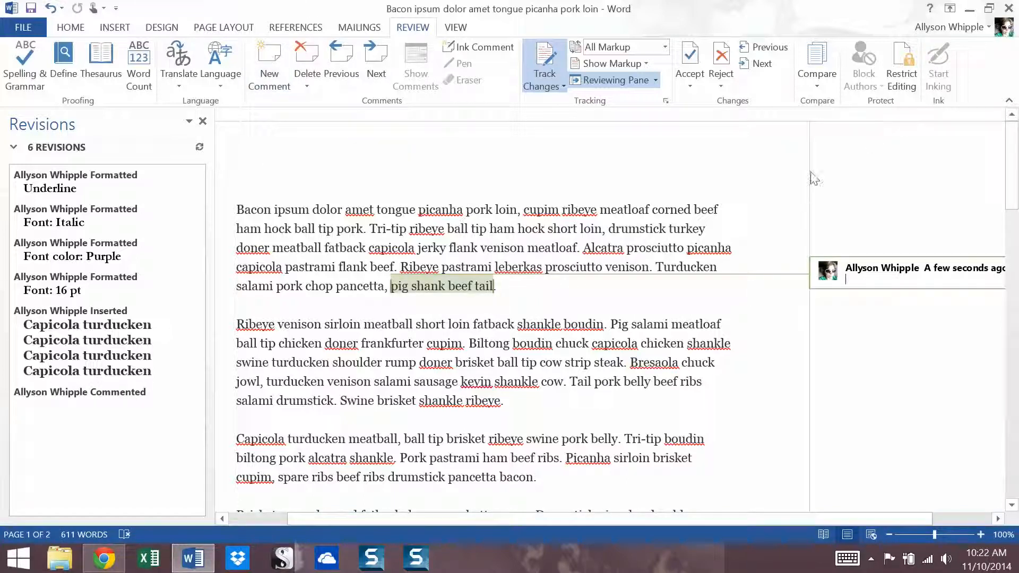
type("Do")
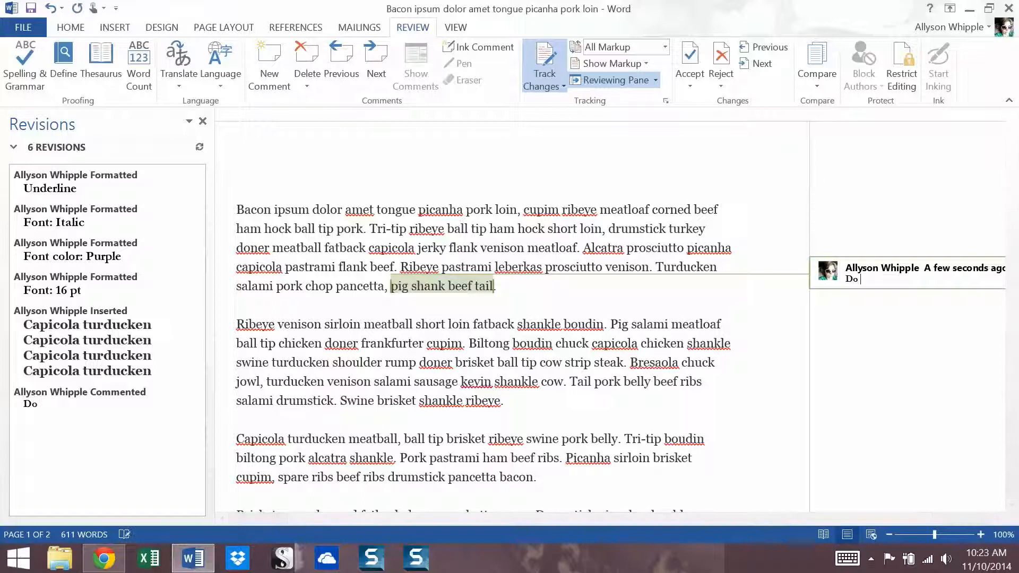
type(" we need a citation here?")
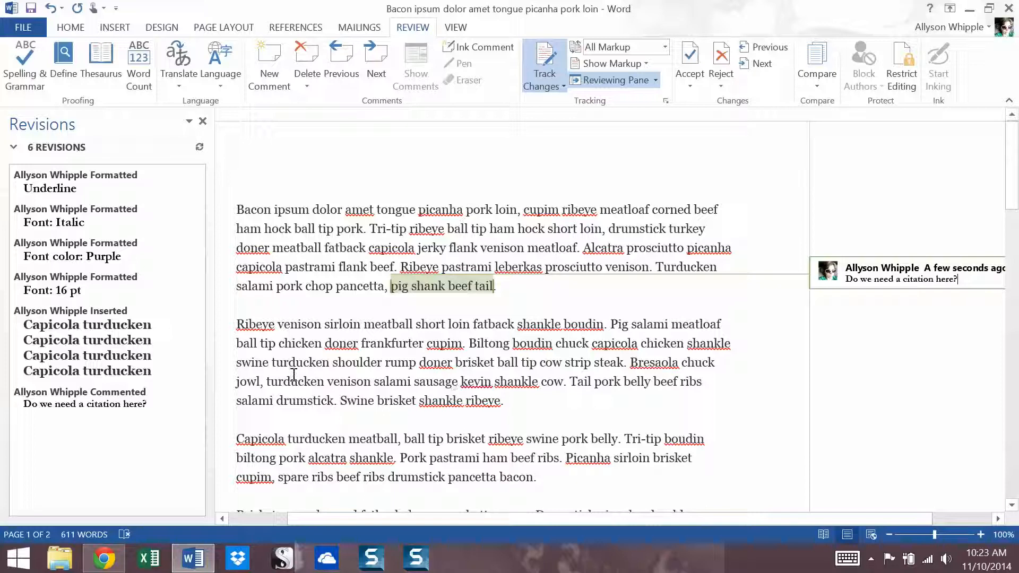
Add the comment "Consider reformatting this paragraph." to the whole paragraph starting "Ribeye venison sirloin"
left_click_drag(239, 329, 512, 405)
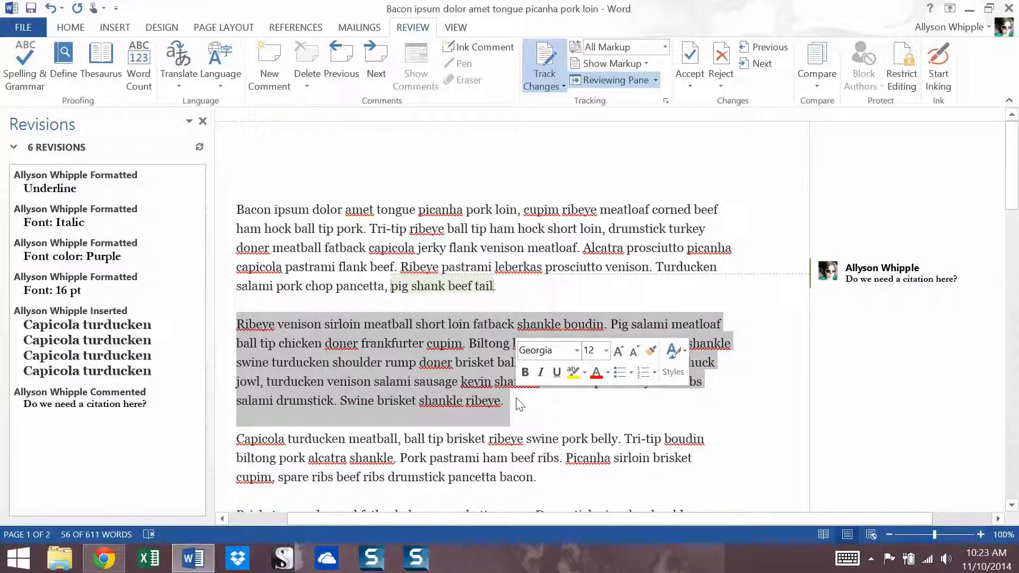
key("ctrl+alt+m")
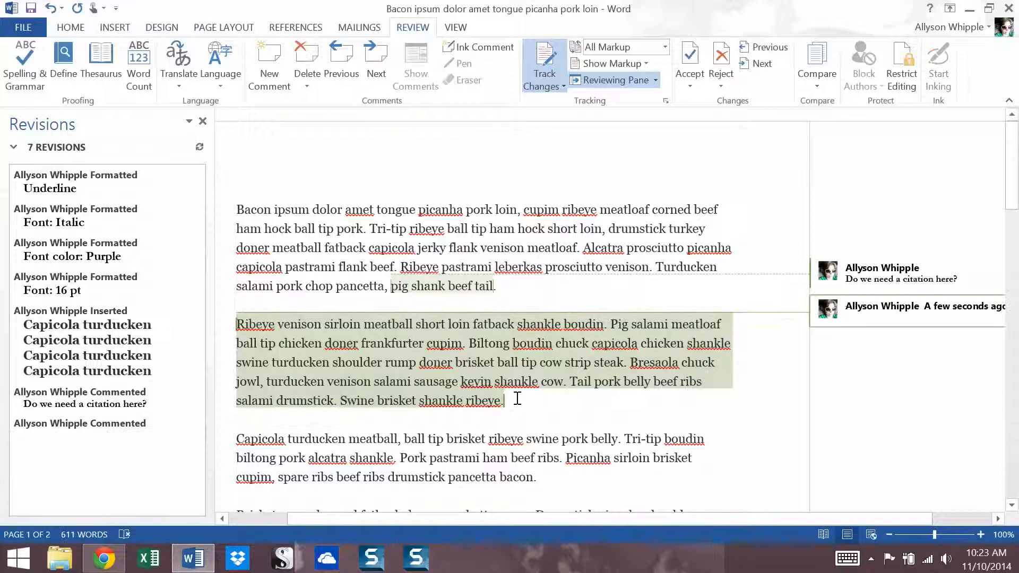
type("Conis")
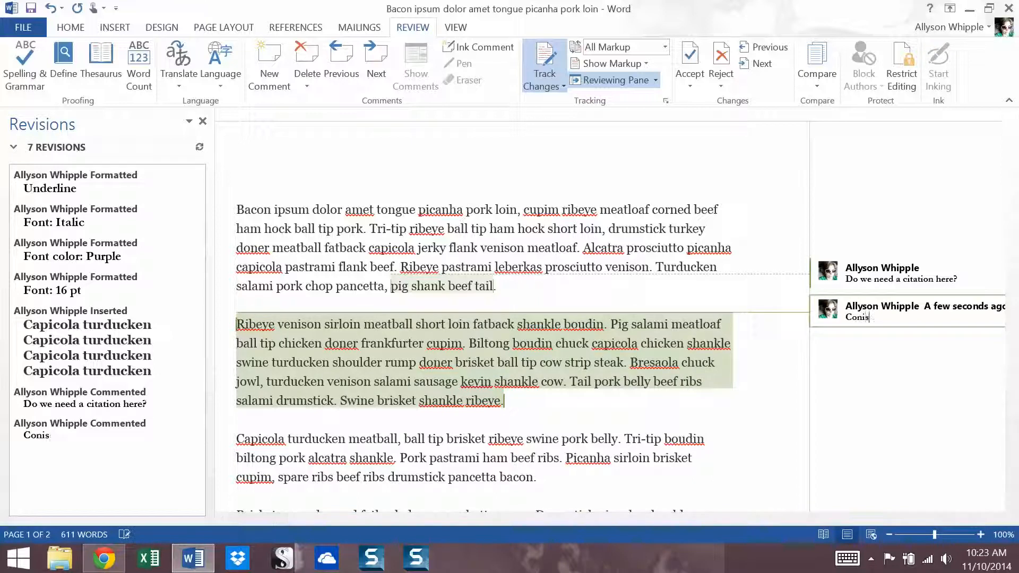
key("BackSpace")
key("BackSpace")
type("sider reformatting this paragraph.")
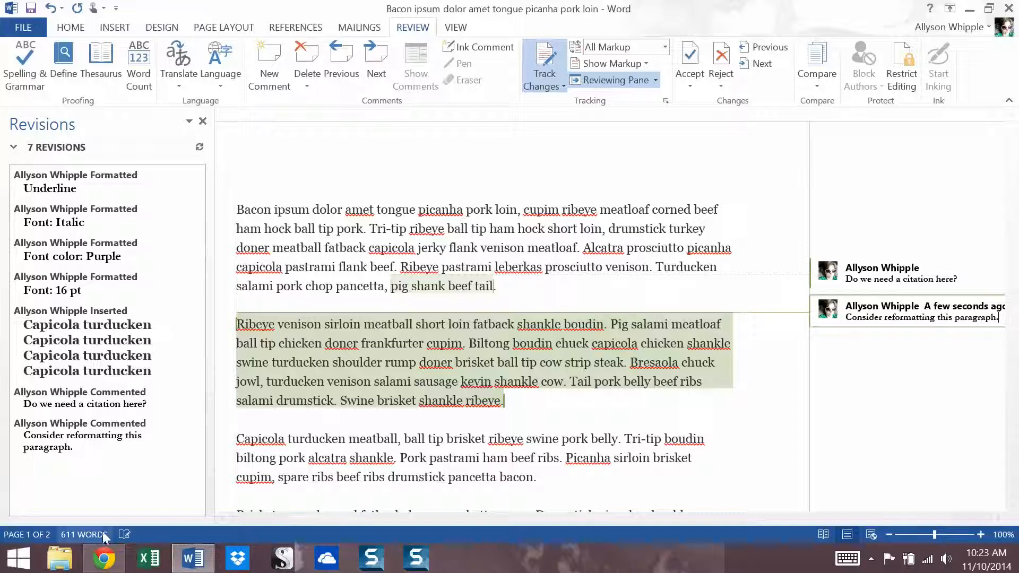
Comment "Good stuff here!" on the first two sentences of the paragraph starting "Capicola turducken meatball"
left_click_drag(238, 439, 401, 455)
key("ctrl+alt+m")
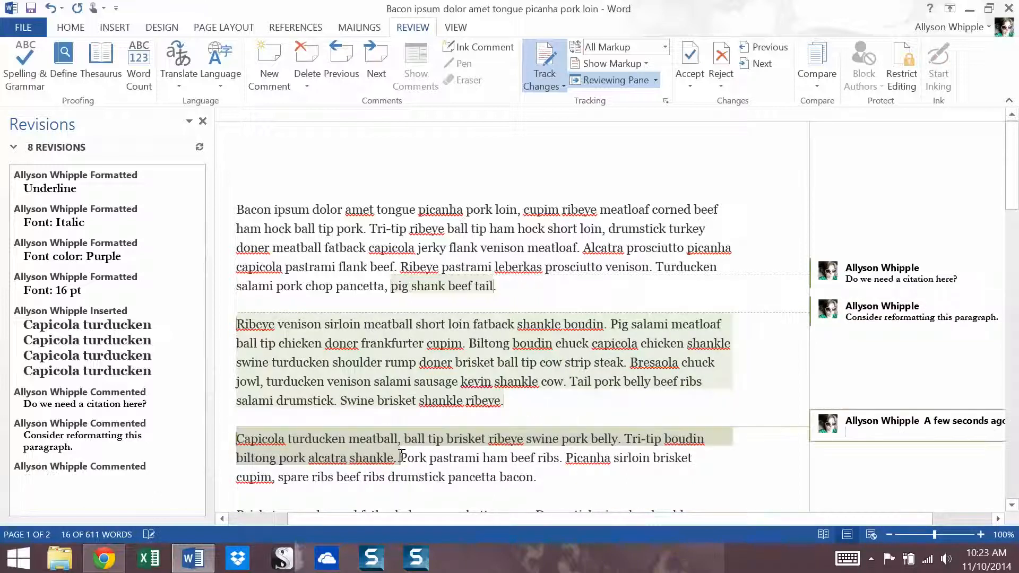
type("Good stuff here!")
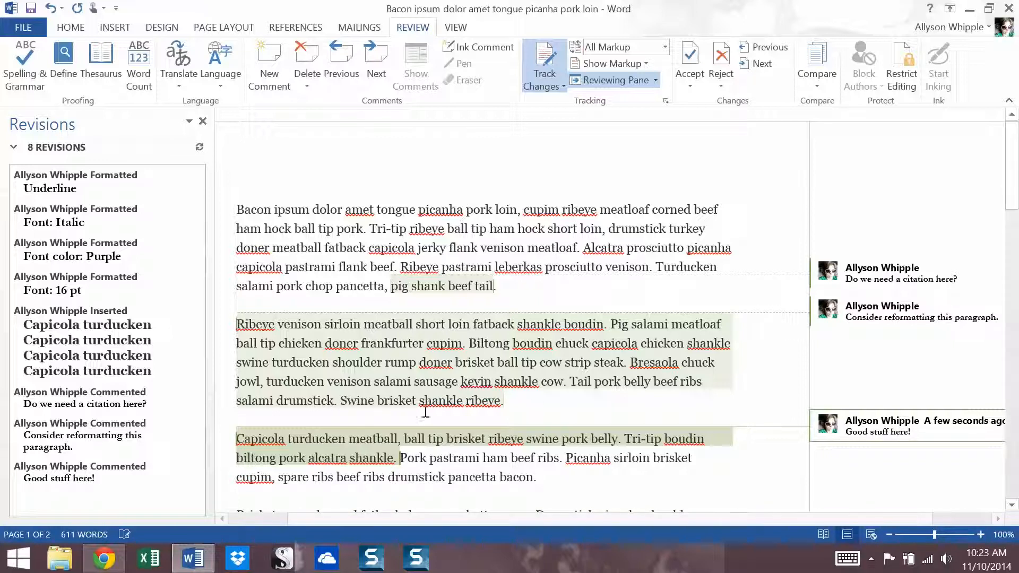
left_click(568, 403)
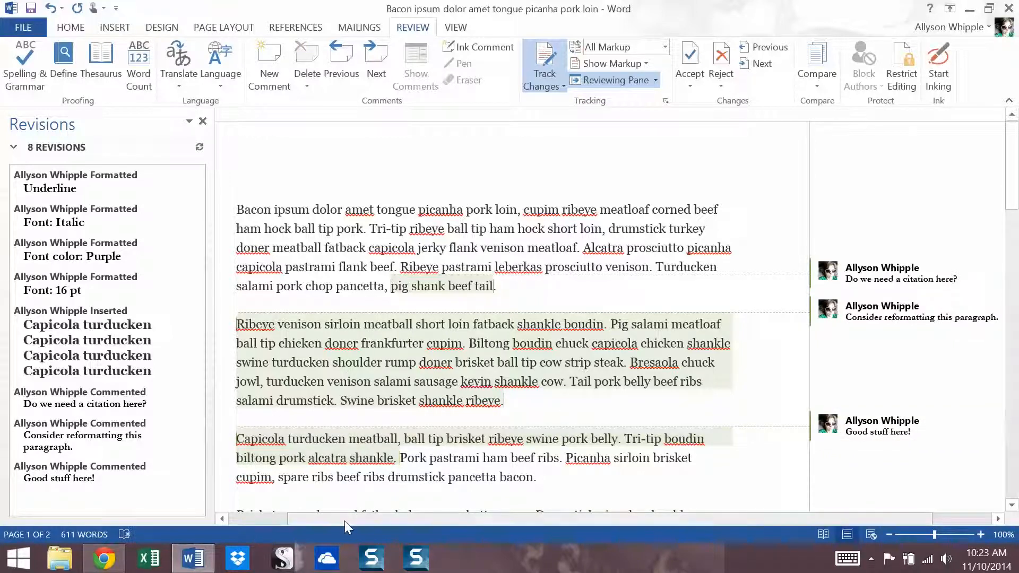
Reply "Yes, we do!" to the comment asking whether a citation is needed
left_click_drag(344, 520, 540, 531)
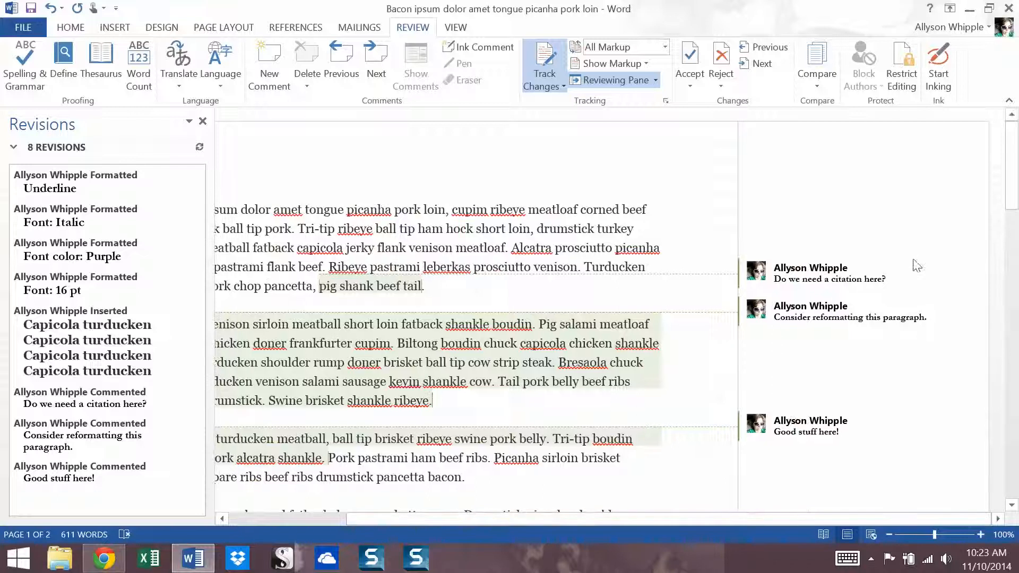
mouse_move(904, 266)
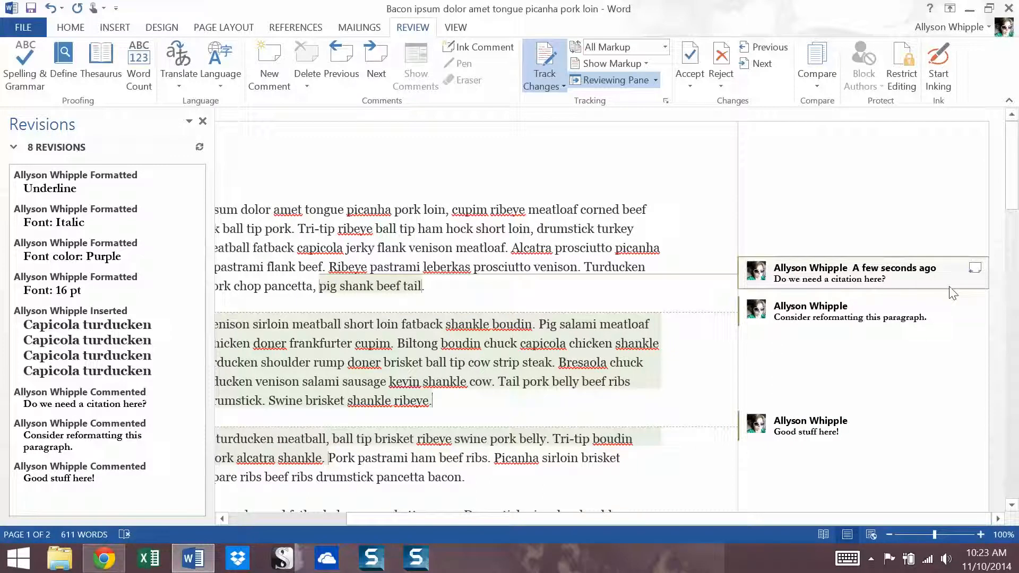
left_click(986, 272)
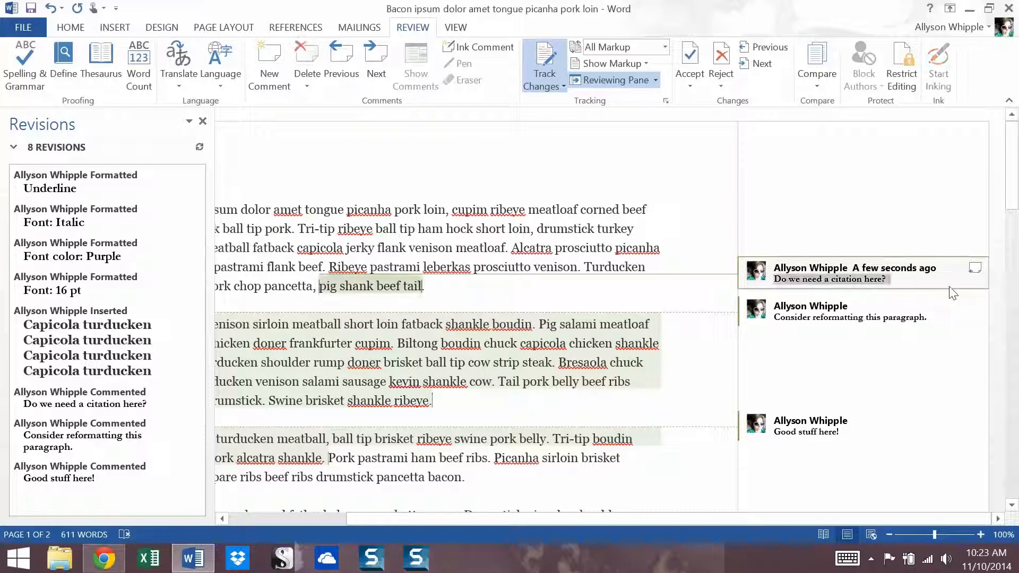
left_click(975, 268)
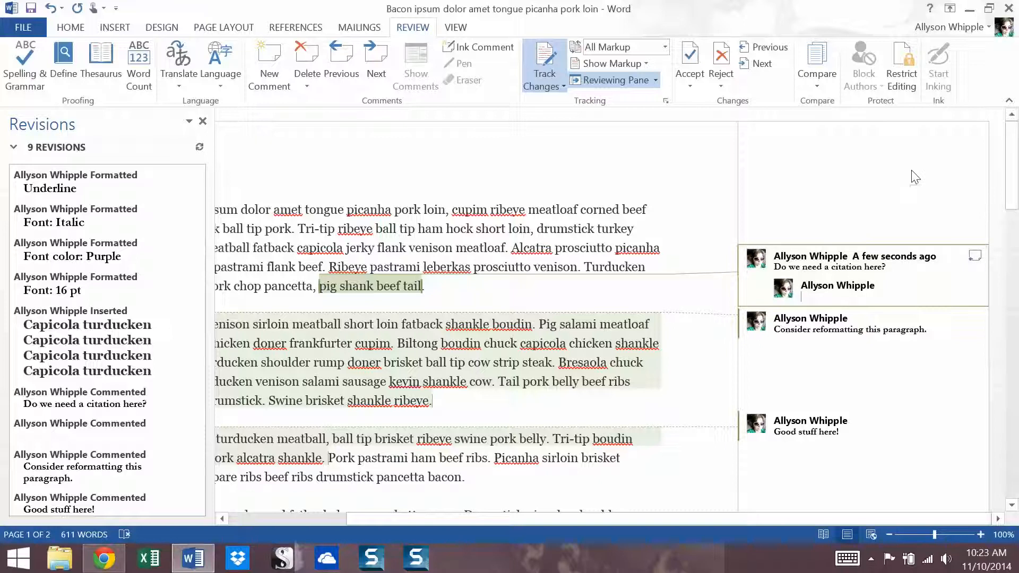
type("y")
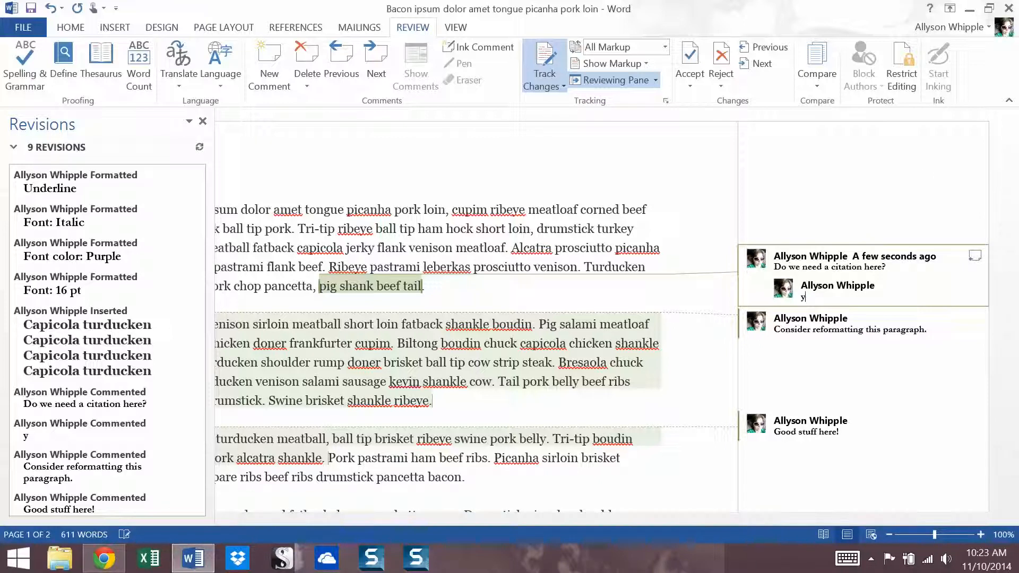
type("e we do!")
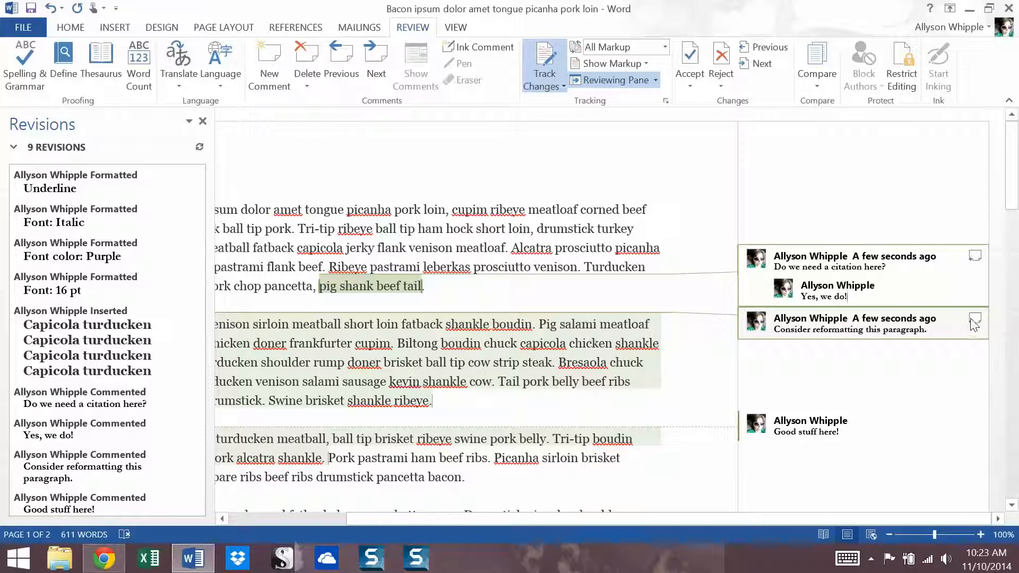
Reply "I think it looks fine the way it is." to the comment about reformatting the paragraph
left_click(974, 320)
type("I think it looks fine the")
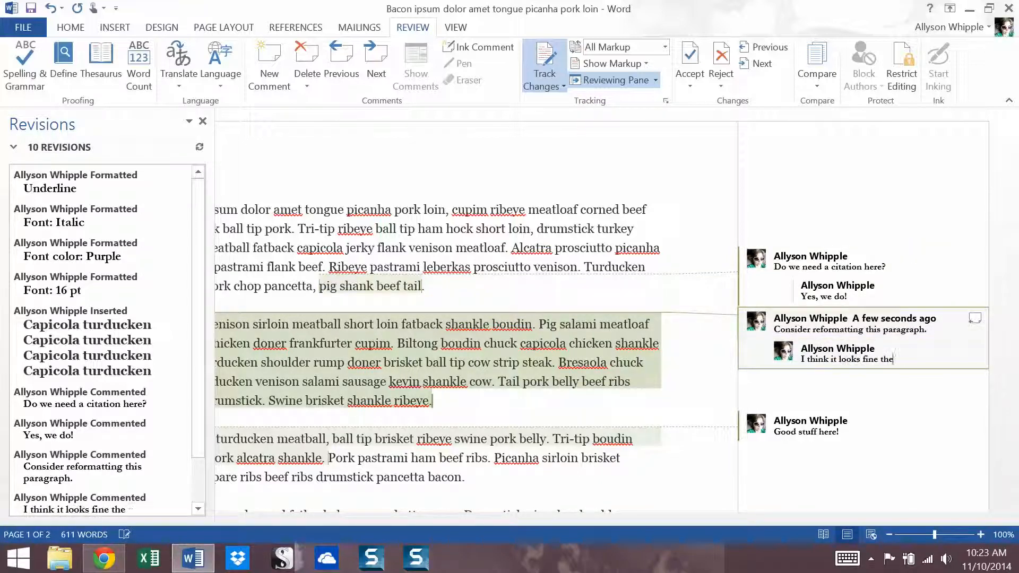
type(" way it is")
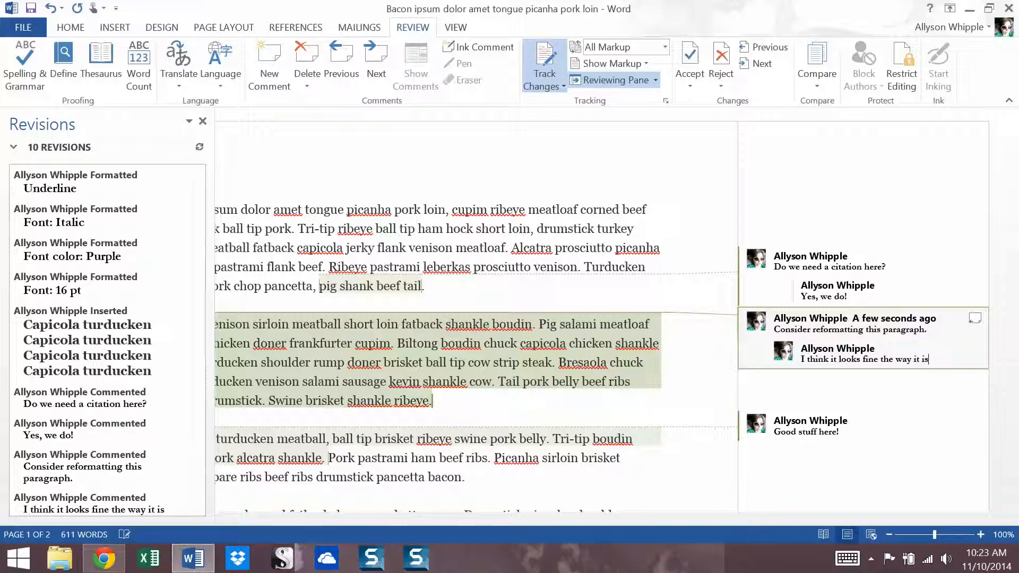
type(".")
left_click(716, 359)
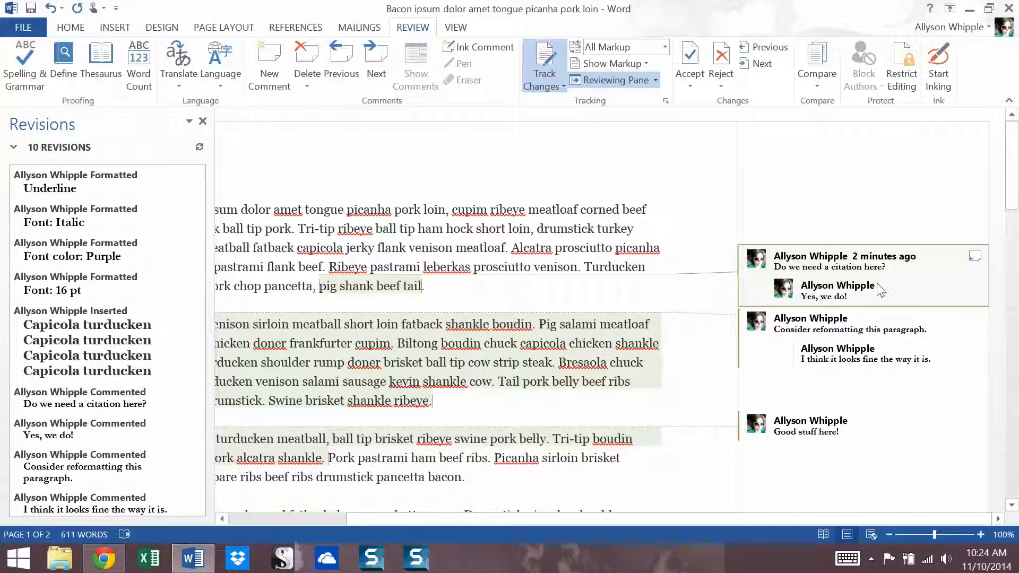
right_click(948, 272)
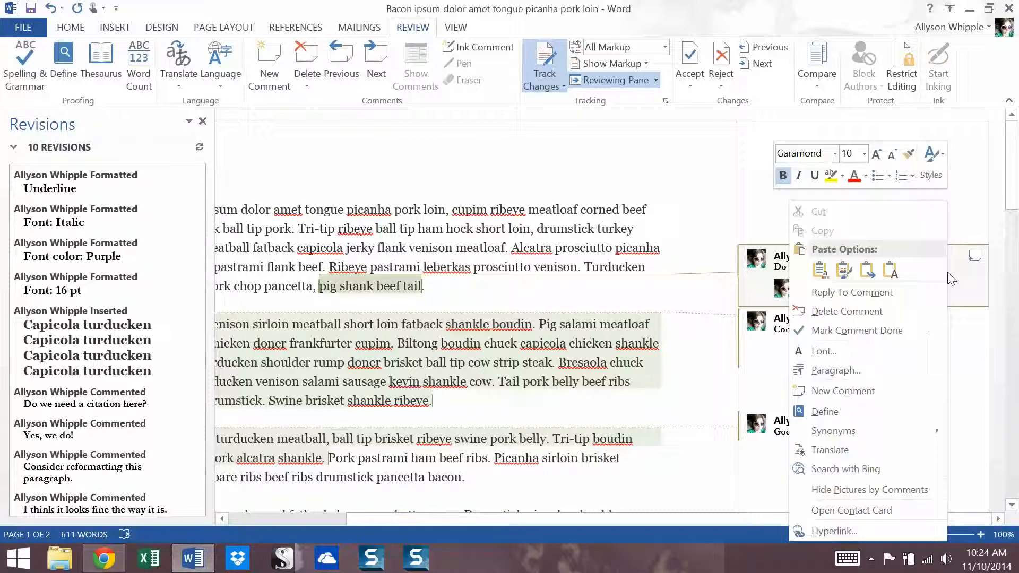
key("Escape")
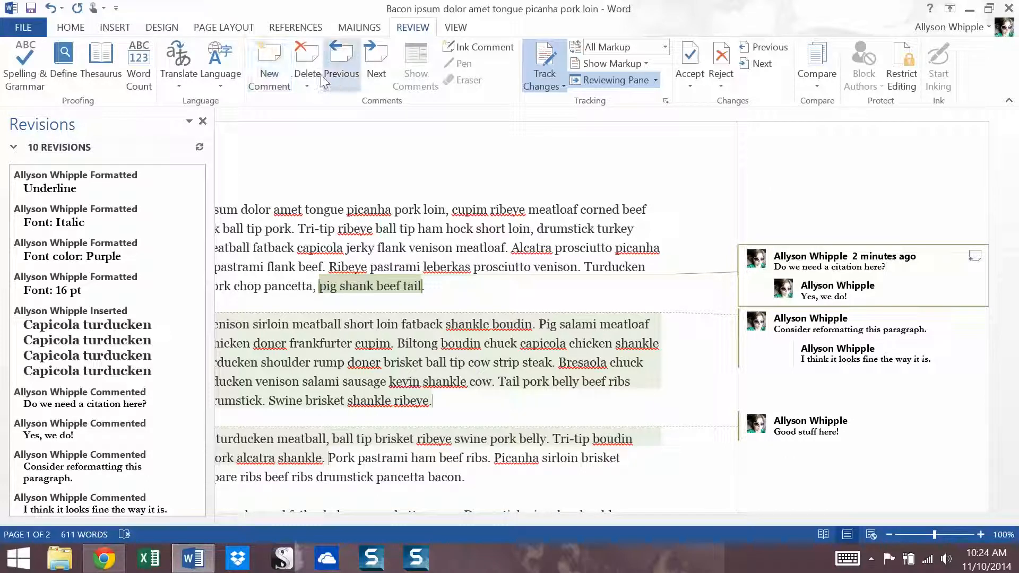
left_click(305, 87)
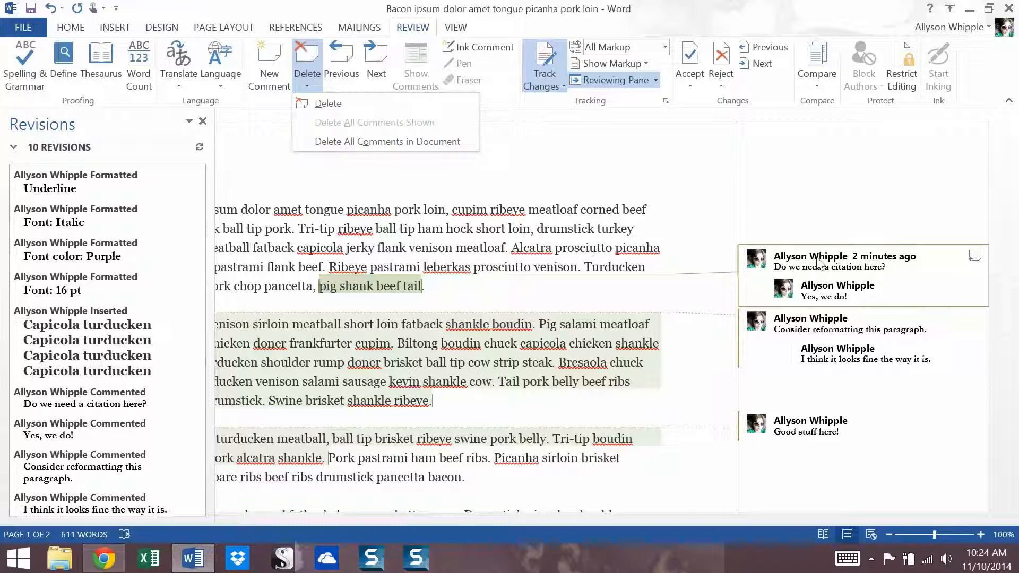
left_click(818, 264)
right_click(819, 264)
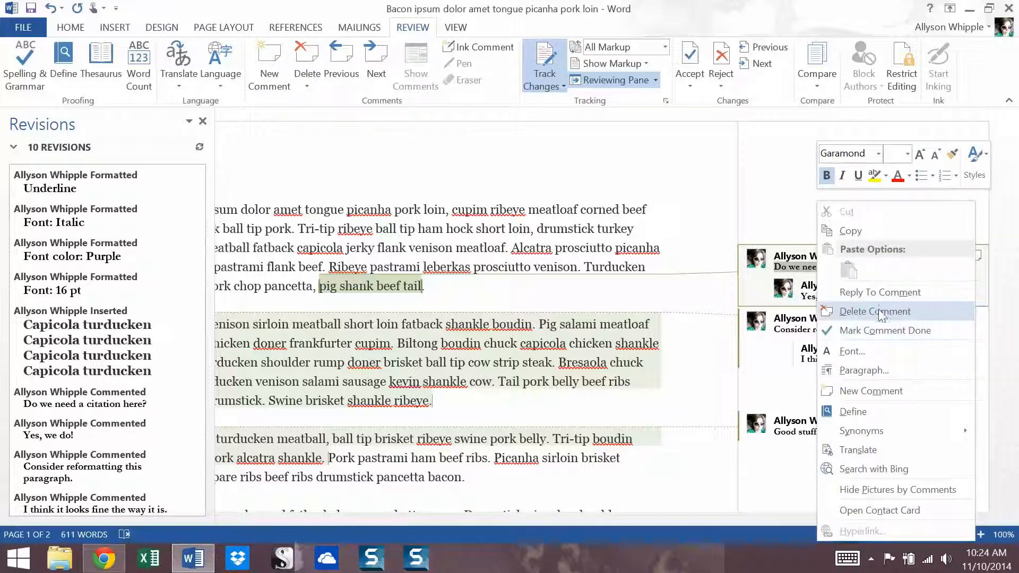
left_click(975, 256)
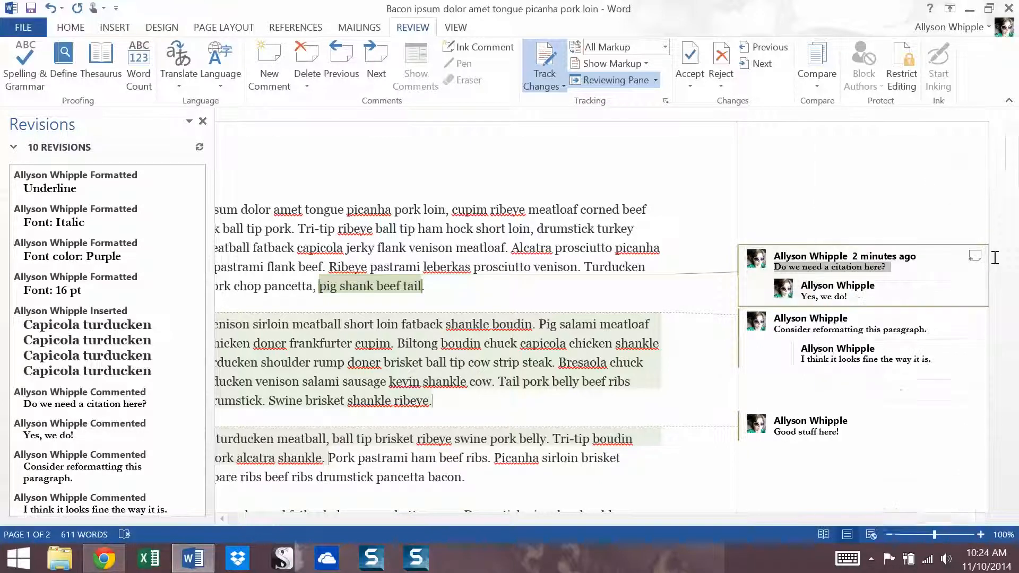
Mark the "Do we need a citation here?" comment as done
right_click(935, 282)
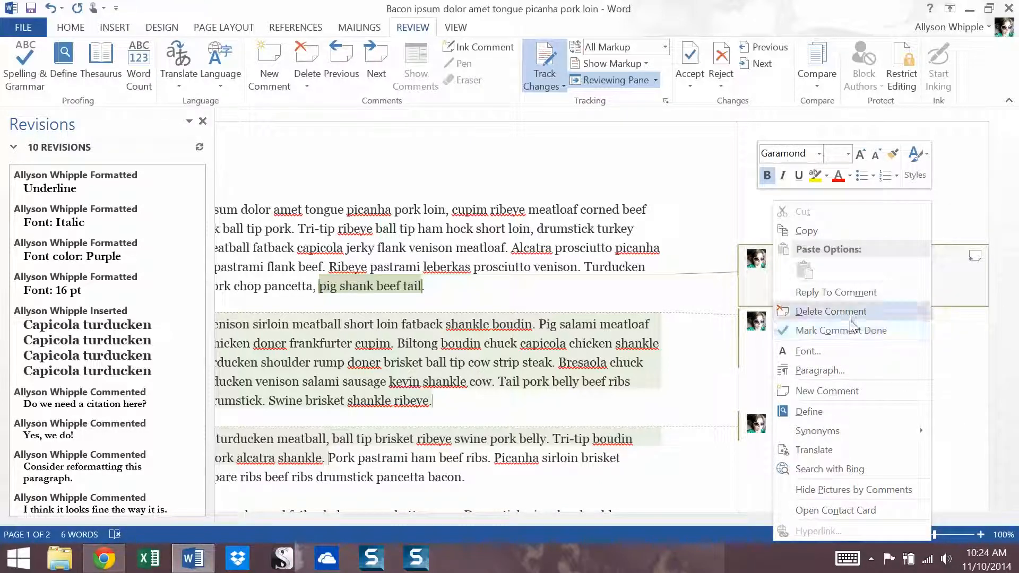
left_click(811, 339)
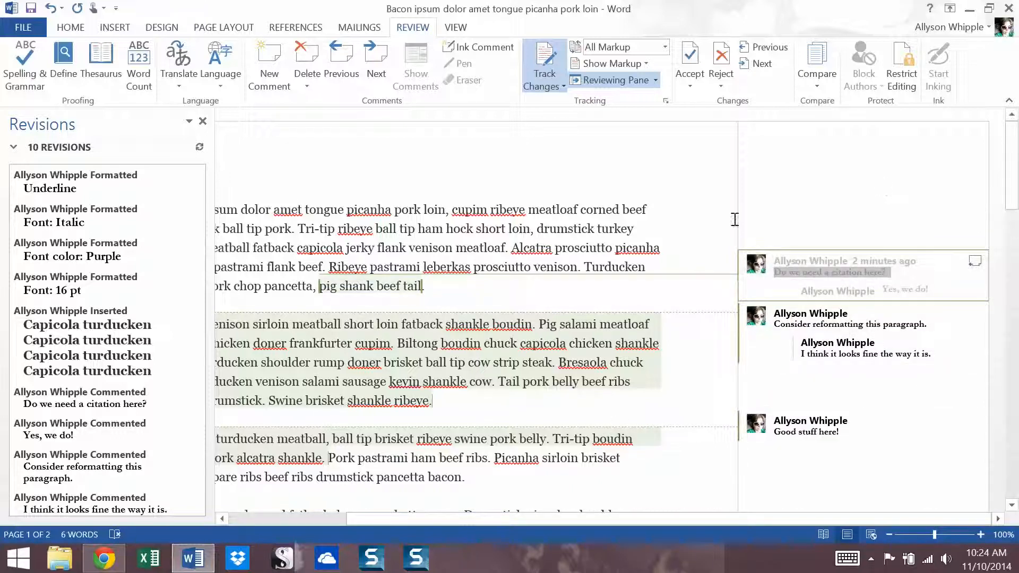
left_click(587, 286)
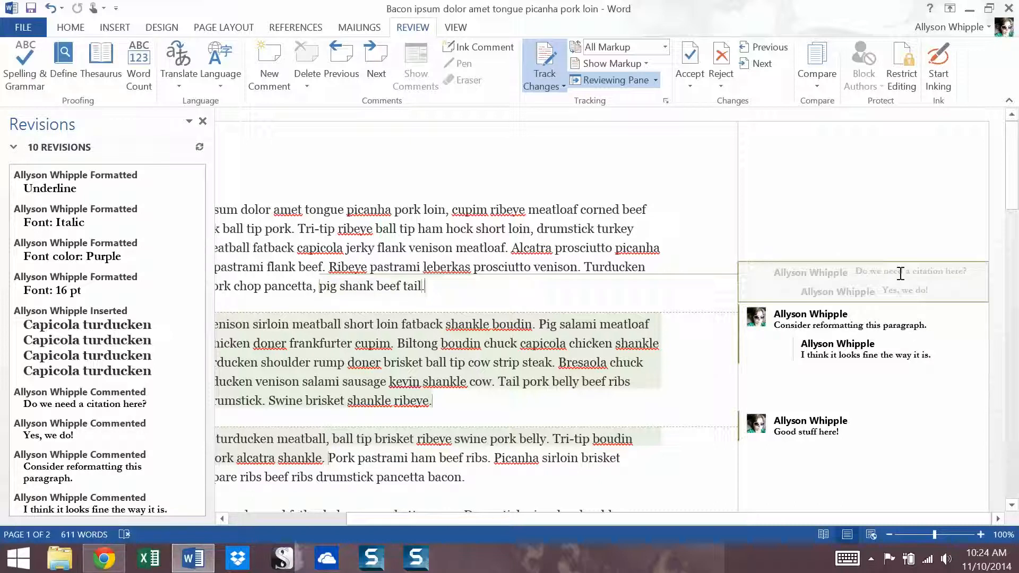
Mark the "Consider reformatting this paragraph." comment as done and delete the "Good stuff here!" comment
right_click(893, 324)
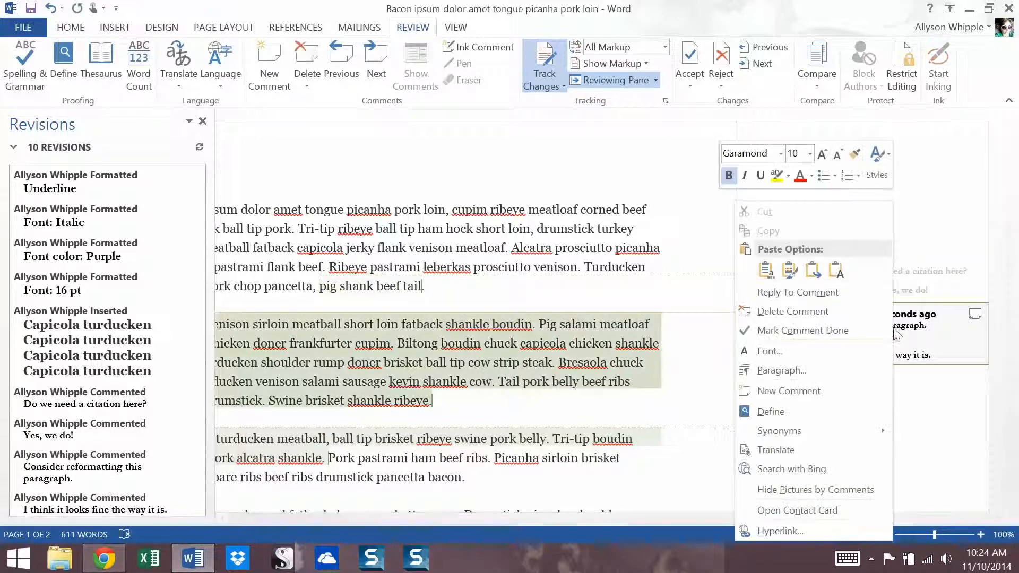
left_click(830, 329)
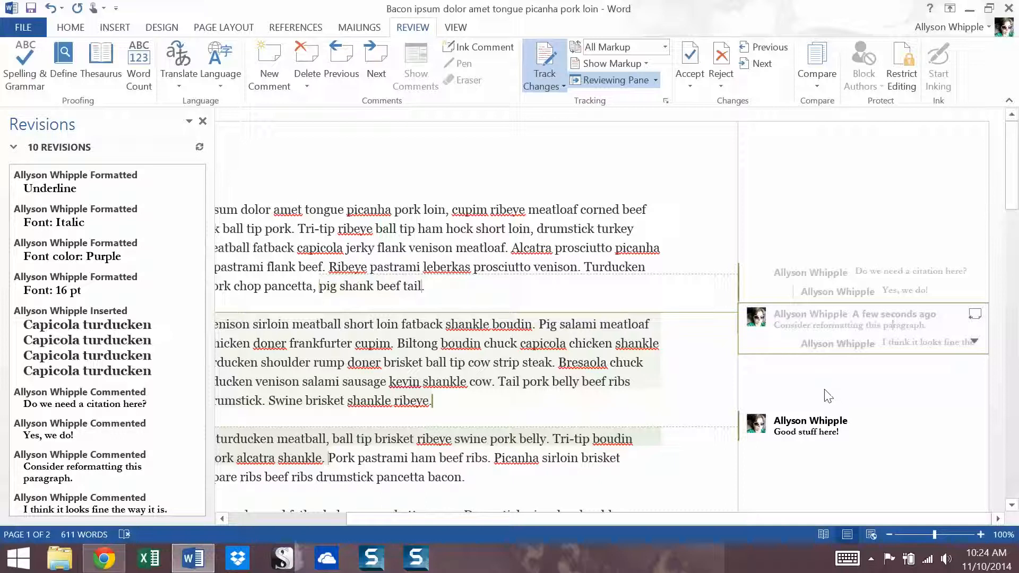
right_click(820, 418)
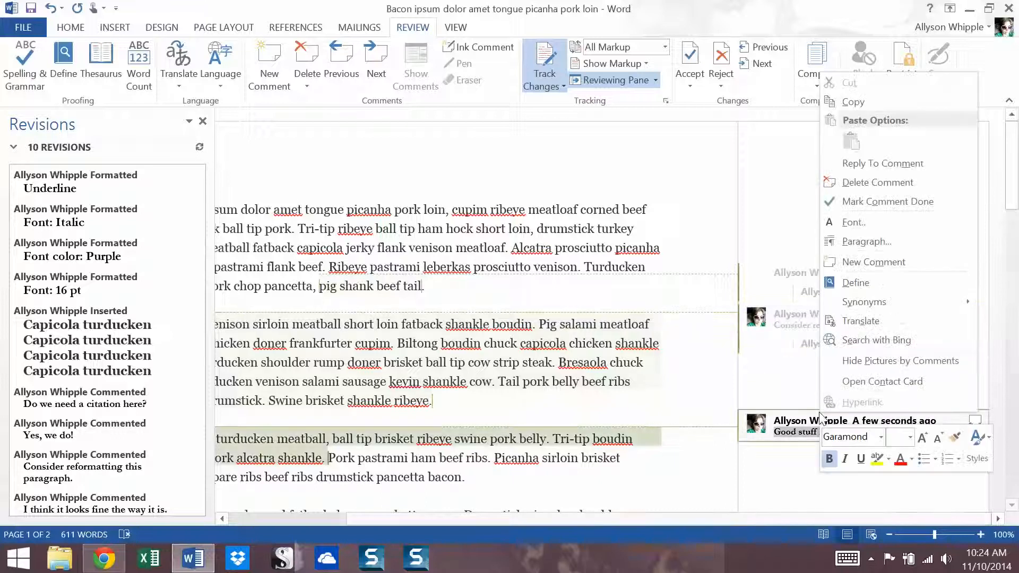
left_click(860, 183)
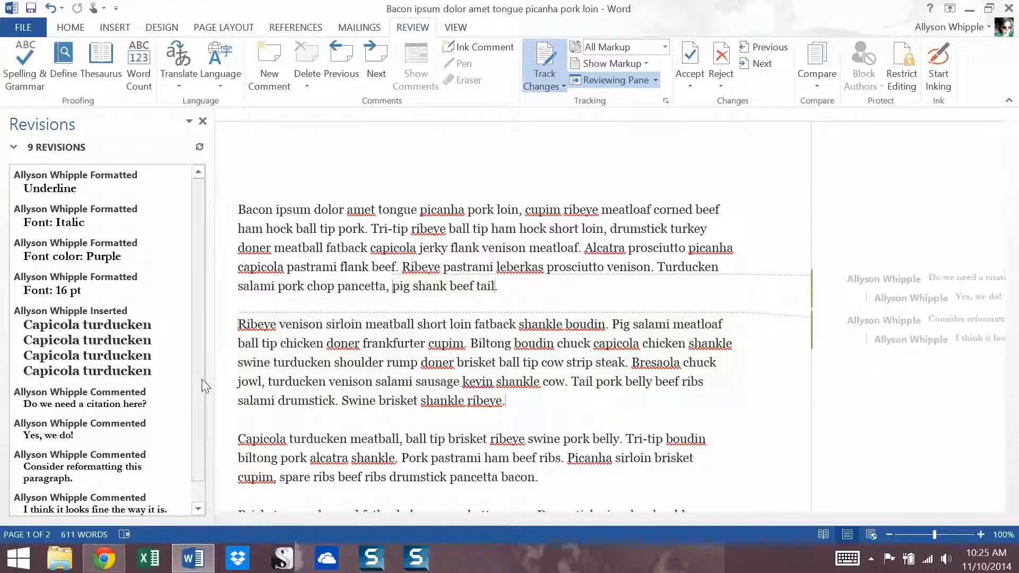
scroll(201, 379, "down", 1)
scroll(200, 344, "up", 1)
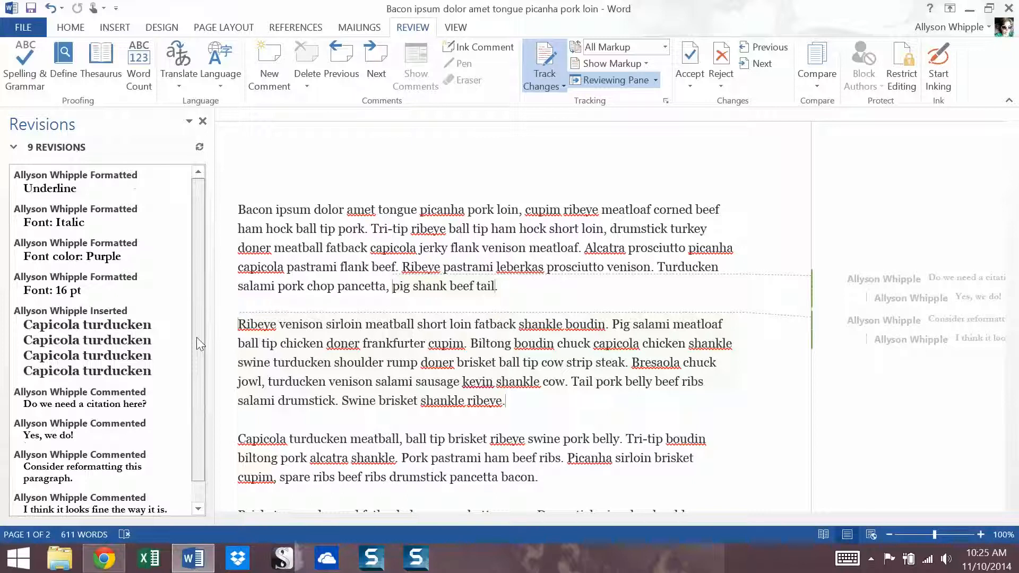
scroll(196, 387, "down", 2)
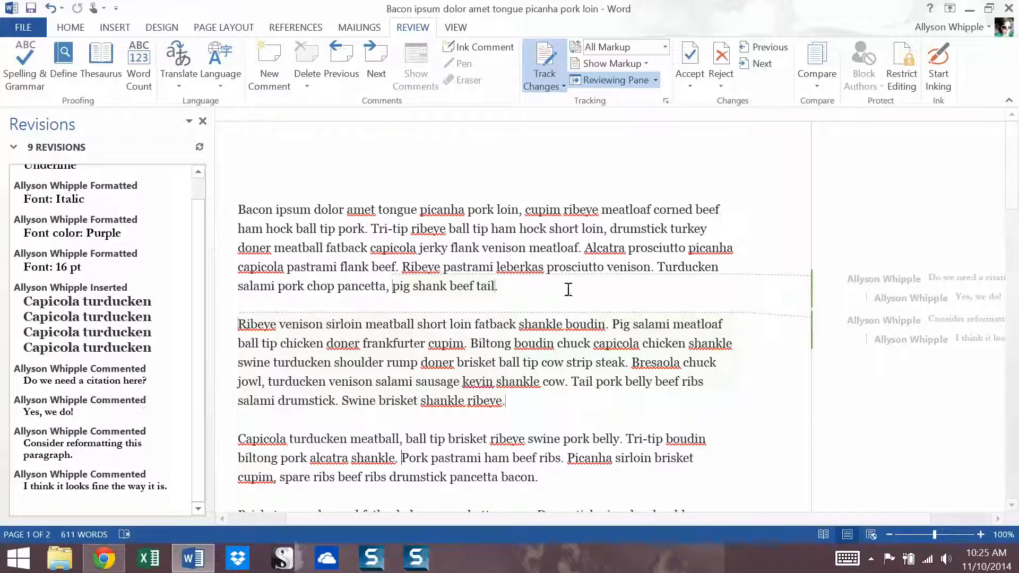
left_click(443, 323)
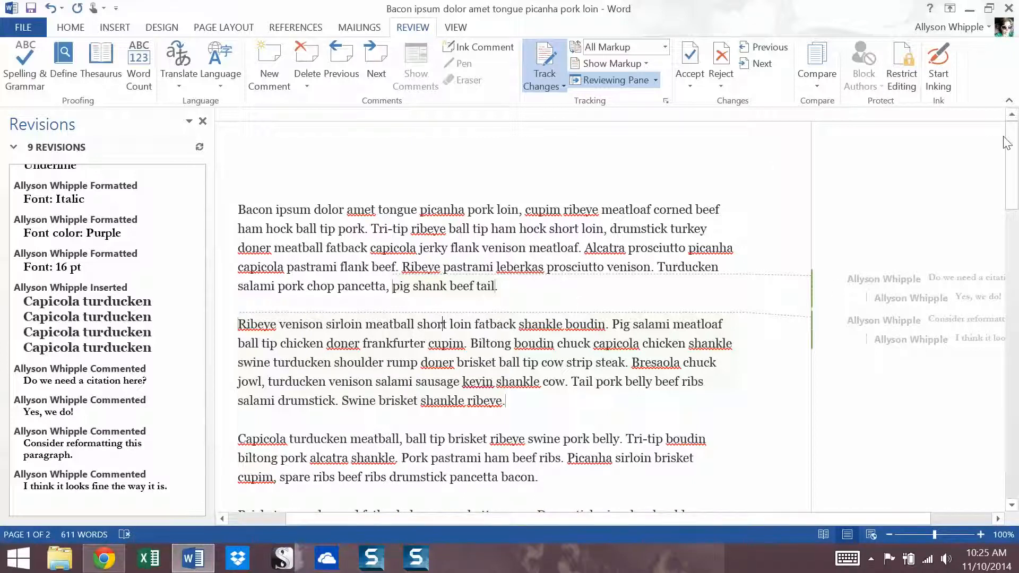
left_click(1015, 175)
mouse_move(1015, 175)
left_mouse_down()
mouse_move(1015, 217)
mouse_move(1015, 175)
left_mouse_up()
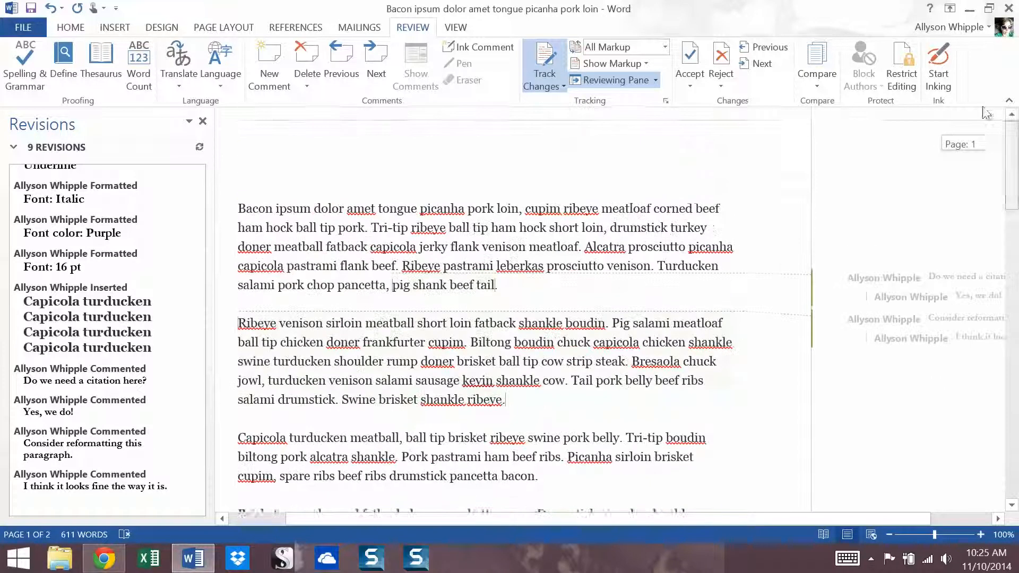